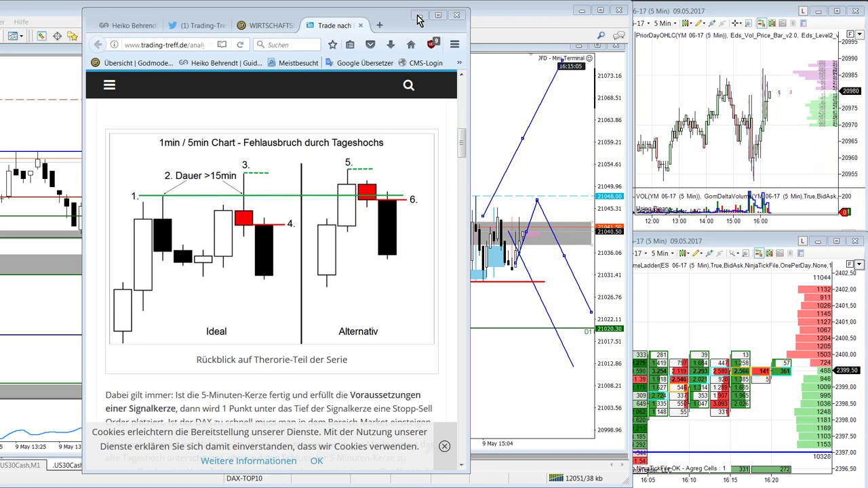
- Minimize the browser and review the daily results in Tagesergebnisse for 03.05. to 08.05.2017, 09.03.2017 and 14.03.2017
click(419, 15)
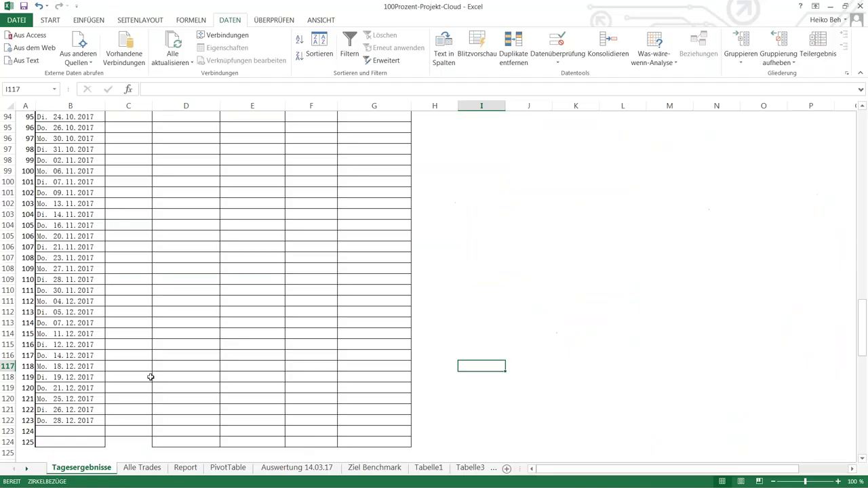
scroll(219, 368, up, 15)
scroll(219, 370, up, 16)
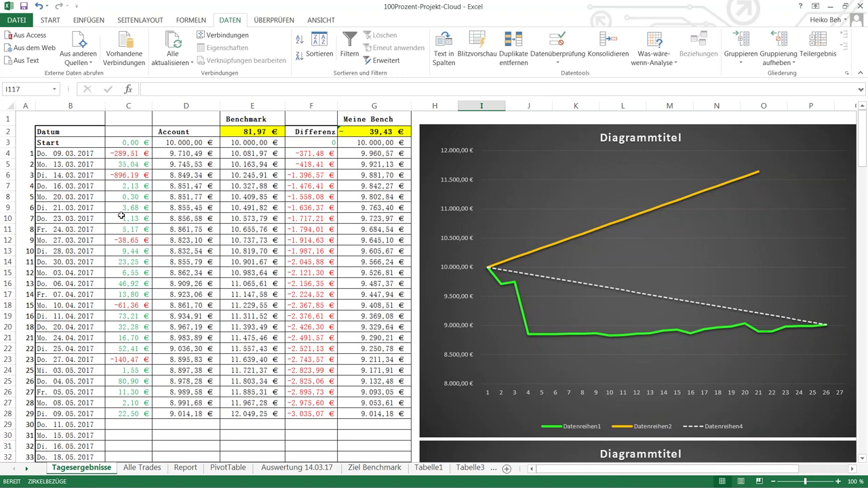
drag(120, 370, 121, 403)
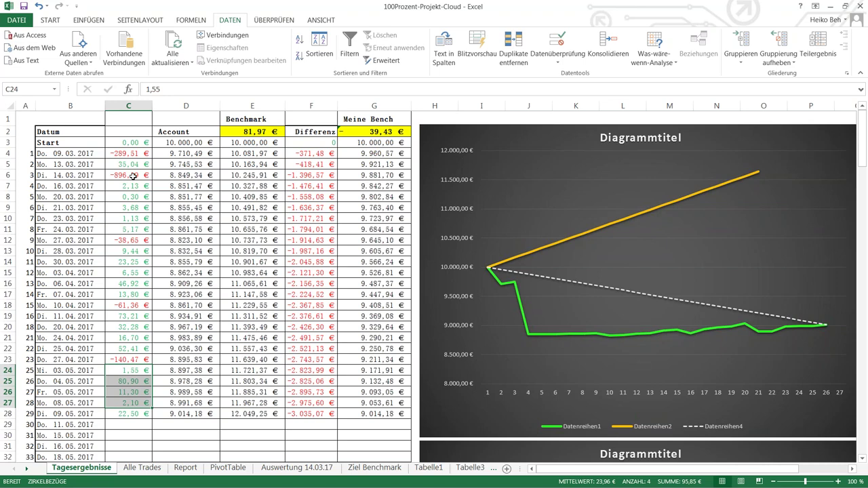
click(133, 175)
click(125, 155)
click(126, 177)
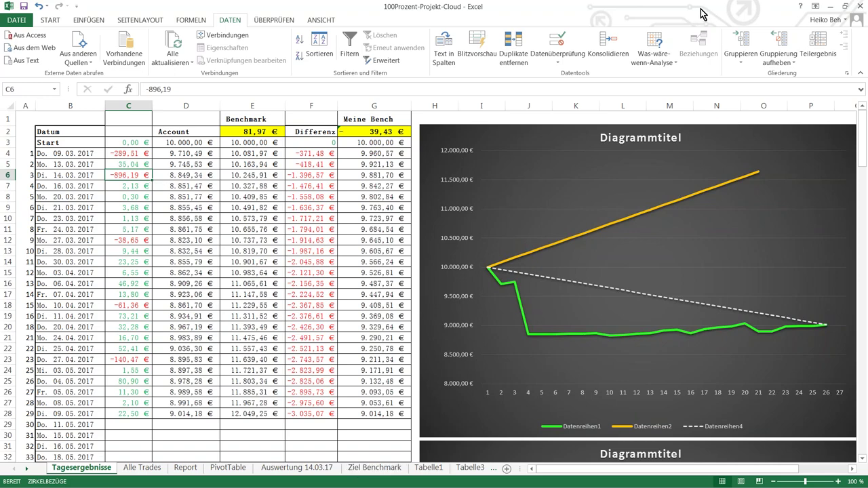
- Move the restored spreadsheet window aside and switch to MetaTrader, shifting its window to free desktop space and bringing forward the US30Cash M5 chart
double_click(755, 13)
drag(744, 38, 0, 145)
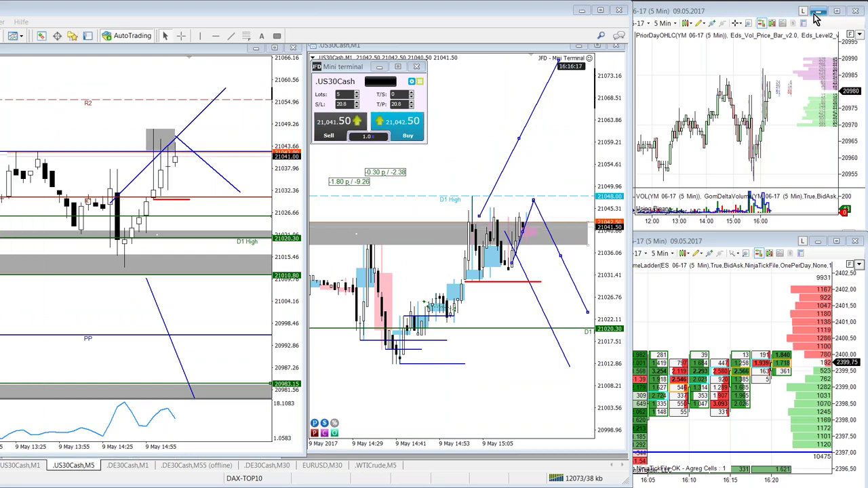
drag(488, 15, 282, 14)
drag(11, 48, 316, 13)
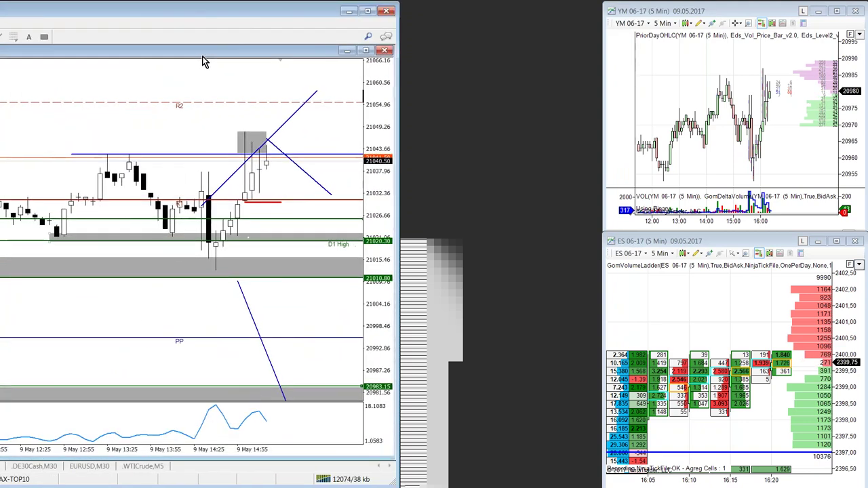
- Move the short red line on the US30Cash M5 chart up to the low of the newer candle, at about 21032
drag(263, 207, 277, 199)
click(263, 195)
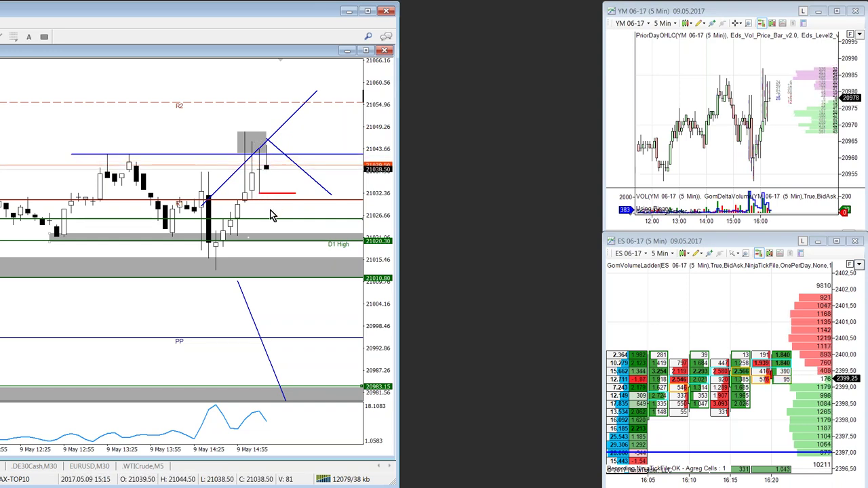
- Minimize the YM 06-17 and ES 06-17 chart windows, keeping the US30Cash M5 chart enlarged beside the empty desktop
click(817, 12)
click(817, 241)
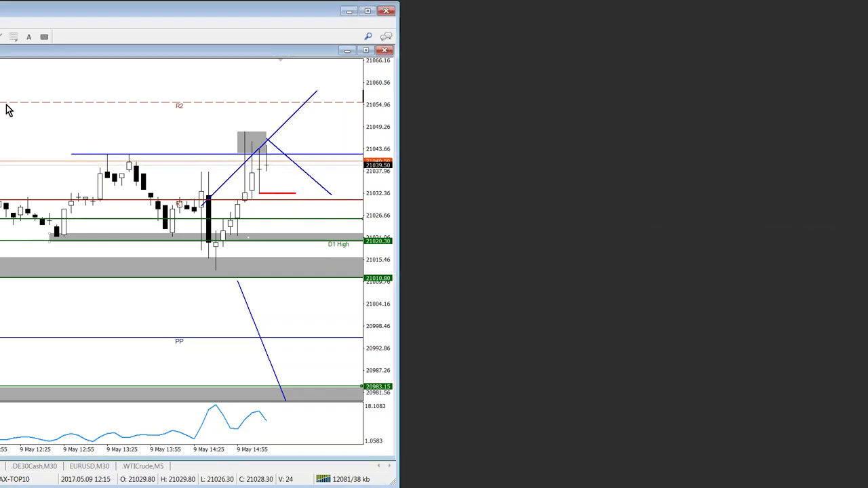
double_click(294, 52)
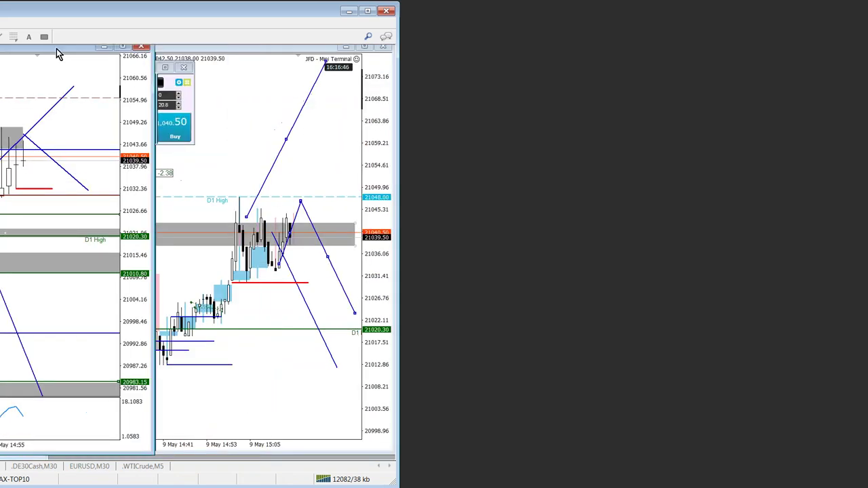
double_click(56, 48)
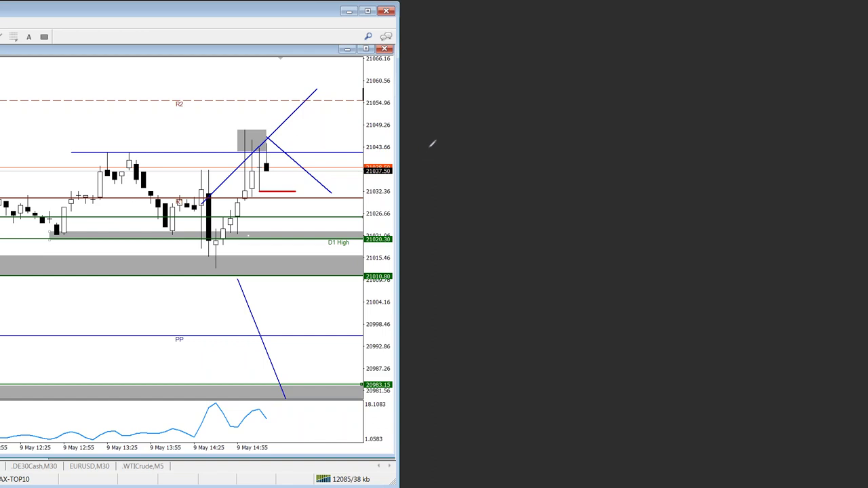
- Sketch a falling yellow equity curve on the empty desktop and write "-200" and "= -1000p" below it
mouse_move(426, 143)
mouse_down()
mouse_move(498, 202)
mouse_move(488, 227)
mouse_move(425, 247)
mouse_up()
drag(430, 237, 442, 256)
mouse_move(445, 250)
mouse_down()
mouse_move(449, 258)
mouse_move(458, 252)
mouse_up()
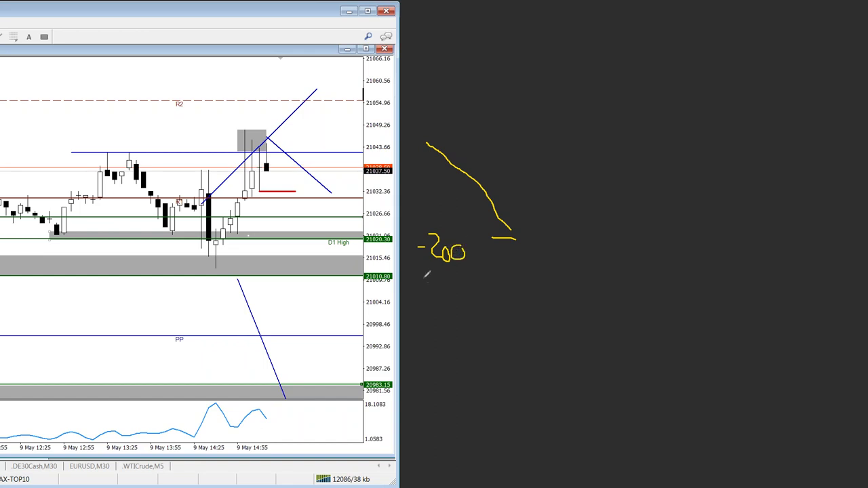
drag(422, 280, 432, 280)
drag(421, 285, 431, 285)
drag(437, 283, 442, 283)
drag(449, 279, 449, 287)
drag(460, 280, 489, 292)
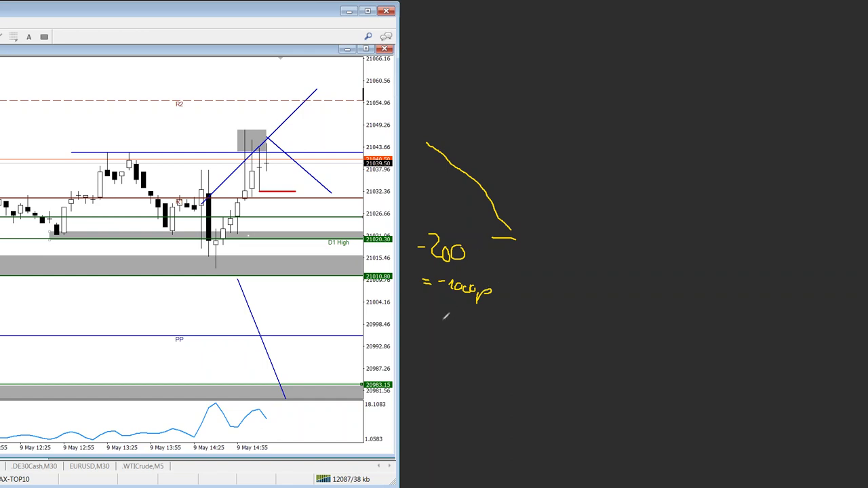
- Write "35%" under the loss figures, retrace the falling curve and circle the percentage
mouse_move(436, 319)
mouse_down()
mouse_move(444, 333)
mouse_move(457, 318)
mouse_move(450, 333)
mouse_move(475, 335)
mouse_move(474, 343)
mouse_up()
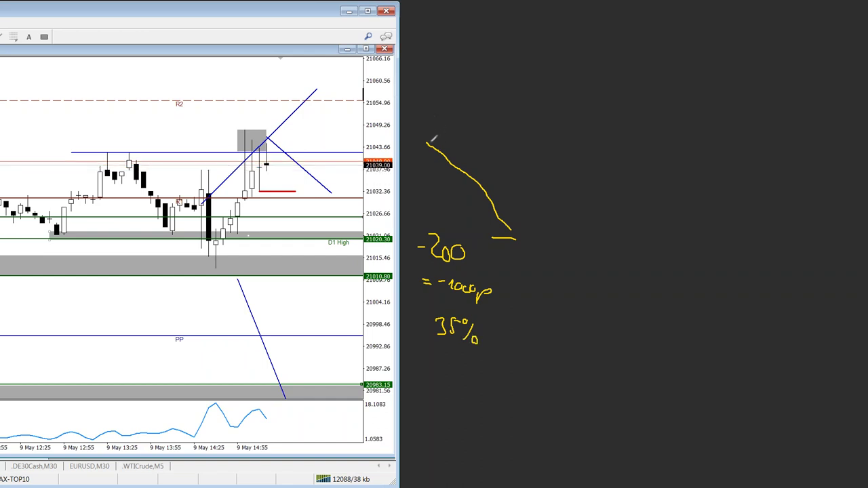
mouse_move(441, 152)
mouse_down()
mouse_move(473, 168)
mouse_move(517, 230)
mouse_up()
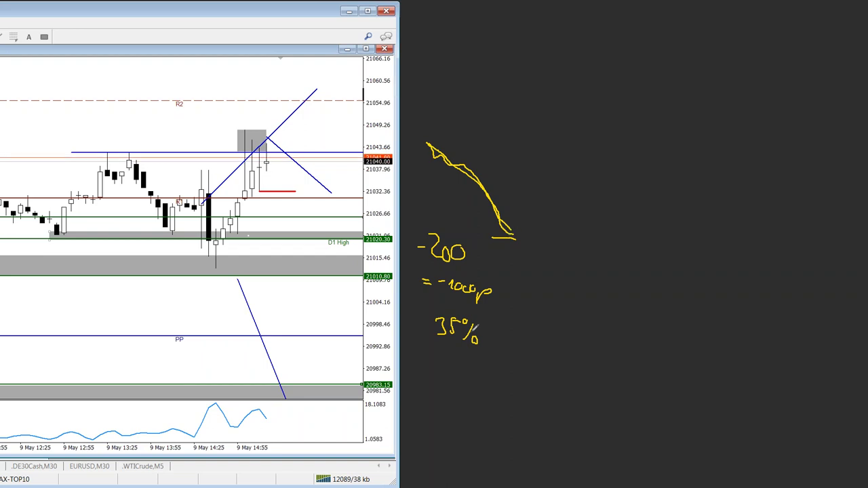
mouse_move(481, 349)
mouse_down()
mouse_move(463, 309)
mouse_move(441, 306)
mouse_move(426, 334)
mouse_move(474, 364)
mouse_up()
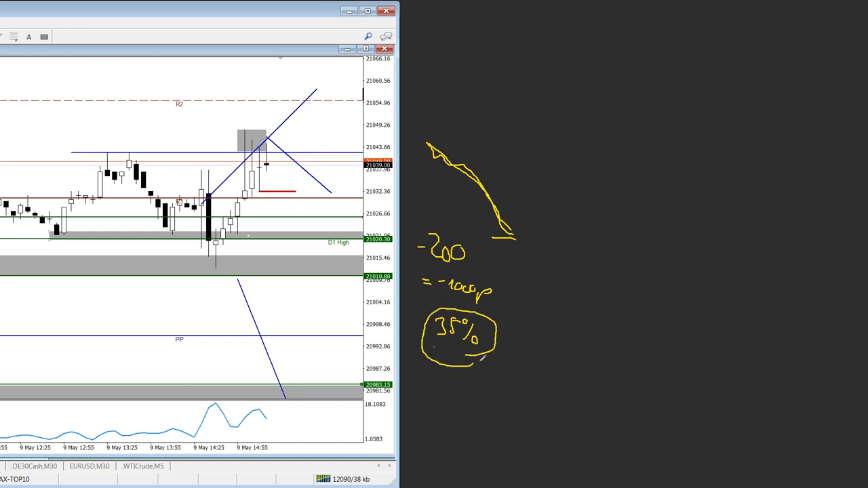
- Extend the yellow curve further down in several waves and write "5 CFD" beside the circled 35%
mouse_move(519, 234)
mouse_down()
mouse_move(549, 225)
mouse_move(578, 260)
mouse_move(616, 261)
mouse_move(677, 326)
mouse_move(702, 312)
mouse_move(722, 336)
mouse_up()
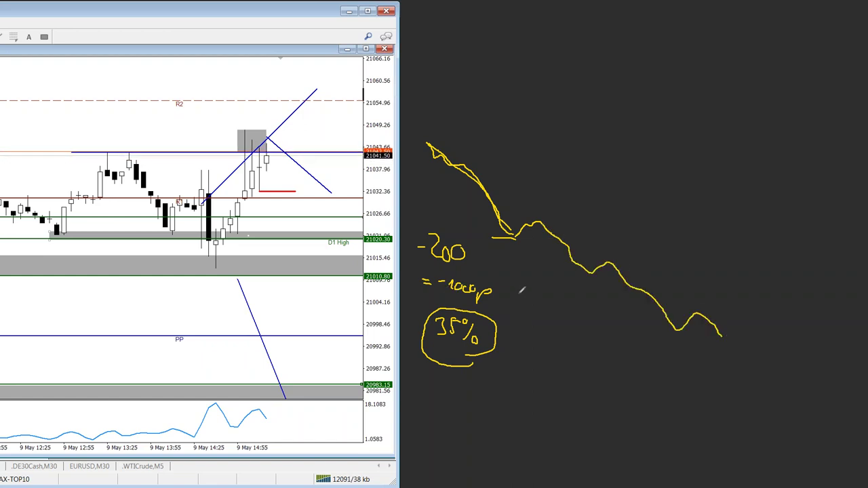
mouse_move(513, 296)
mouse_down()
mouse_move(517, 320)
mouse_move(543, 327)
mouse_up()
drag(510, 296, 556, 311)
drag(565, 311, 567, 331)
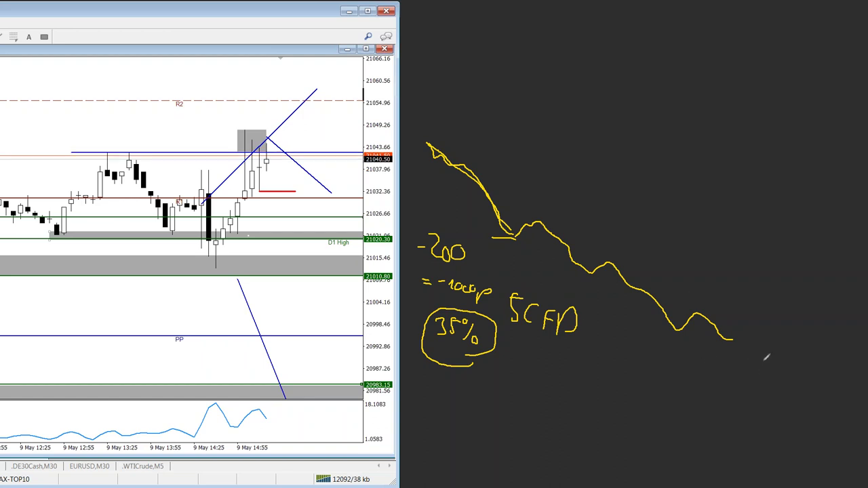
- Draw a horizontal line beneath the end of the extended curve and write "-5000k" under it
drag(664, 361, 748, 363)
mouse_move(635, 394)
mouse_down()
mouse_move(690, 396)
mouse_move(711, 420)
mouse_up()
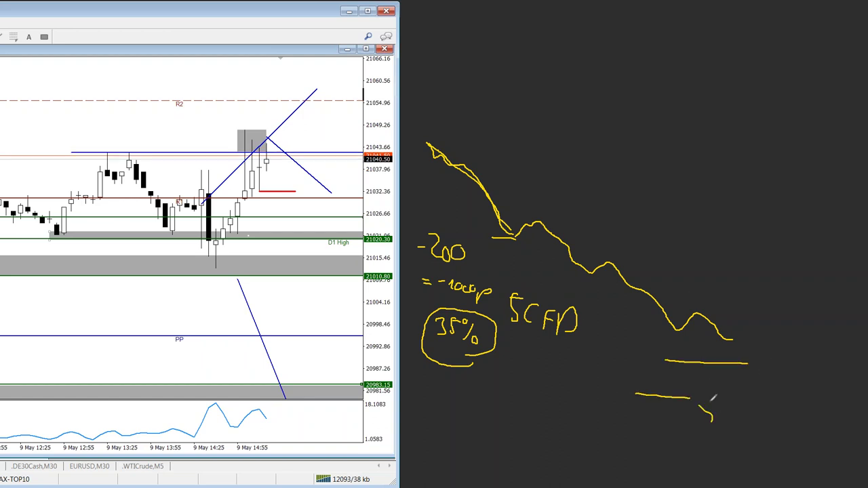
drag(717, 389, 736, 390)
mouse_move(745, 398)
mouse_down()
mouse_move(749, 419)
mouse_move(759, 400)
mouse_up()
mouse_move(779, 404)
mouse_down()
mouse_move(783, 417)
mouse_move(804, 422)
mouse_move(816, 407)
mouse_move(828, 442)
mouse_move(841, 441)
mouse_up()
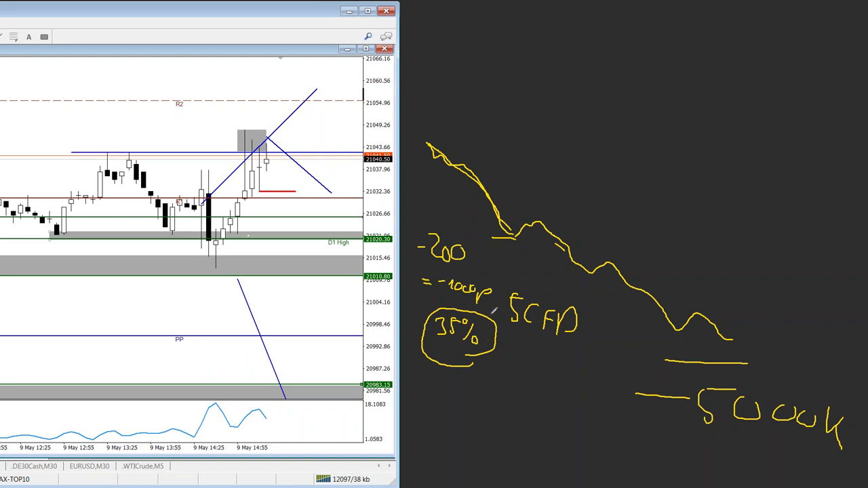
- Write "1 CFD" below "5 CFD", then note "-100p" and "-100€" above the curve and overwrite both figures to 200
mouse_move(515, 351)
mouse_down()
mouse_move(516, 367)
mouse_move(551, 360)
mouse_move(546, 381)
mouse_up()
drag(553, 380, 563, 375)
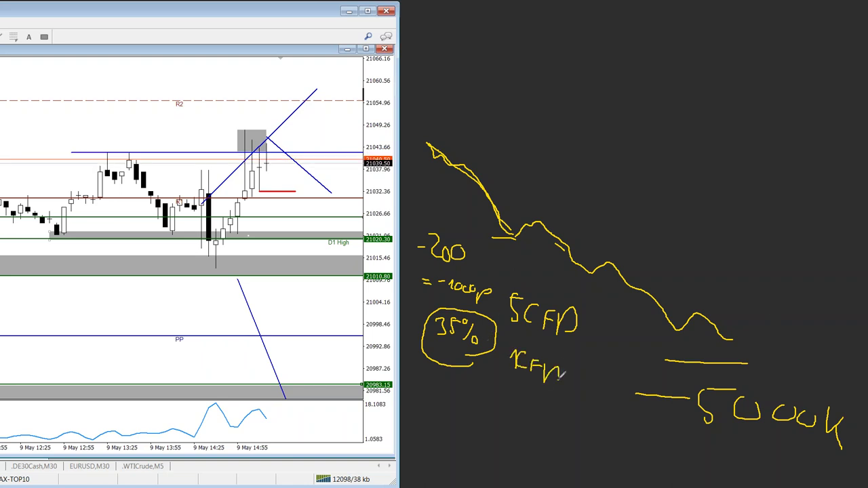
mouse_move(650, 220)
mouse_down()
mouse_move(654, 235)
mouse_move(636, 225)
mouse_up()
mouse_move(660, 221)
mouse_down()
mouse_move(681, 224)
mouse_move(691, 242)
mouse_move(691, 231)
mouse_up()
drag(630, 255, 638, 255)
mouse_move(650, 253)
mouse_down()
mouse_move(651, 264)
mouse_move(673, 256)
mouse_up()
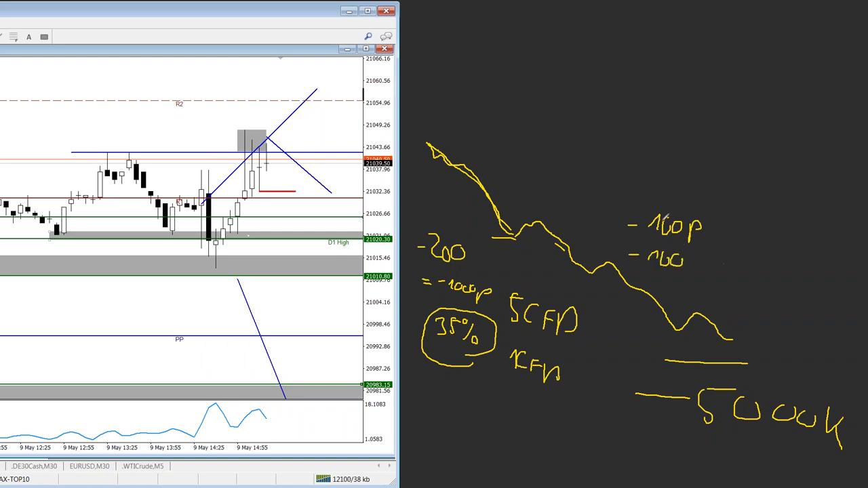
drag(645, 212, 650, 224)
drag(649, 225, 661, 231)
mouse_move(702, 251)
mouse_down()
mouse_move(693, 265)
mouse_move(701, 258)
mouse_up()
drag(648, 261, 655, 267)
- Sketch a second falling yellow curve above the first, with a flatter branch splitting off partway down
mouse_move(460, 82)
mouse_down()
mouse_move(472, 77)
mouse_move(475, 86)
mouse_up()
drag(536, 117, 599, 214)
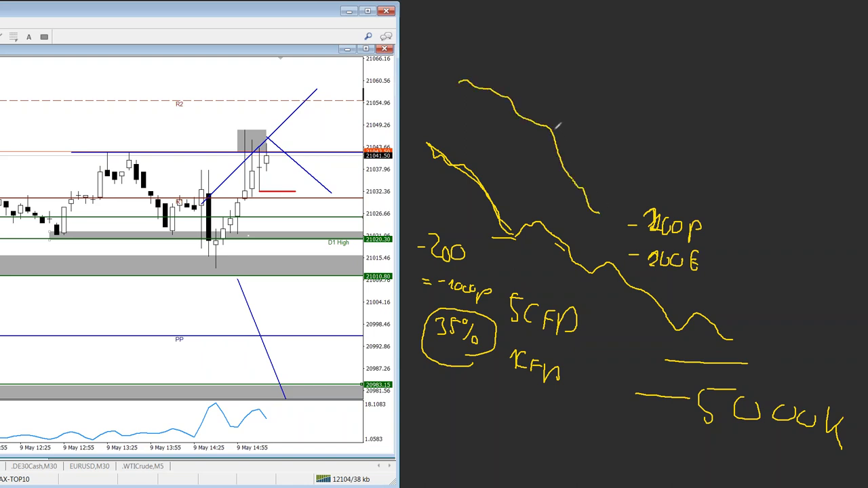
drag(553, 128, 636, 151)
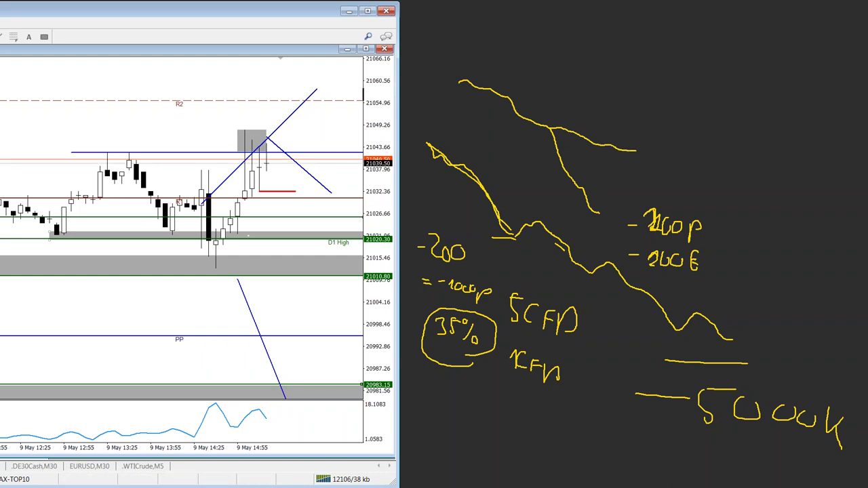
- Trace the flatter branch in magenta, label it "1CFD", add a rising zigzag recovery, and sketch a separate drop that levels off
mouse_move(552, 126)
mouse_down()
mouse_move(571, 121)
mouse_move(691, 166)
mouse_move(706, 155)
mouse_move(692, 177)
mouse_move(731, 168)
mouse_move(713, 175)
mouse_up()
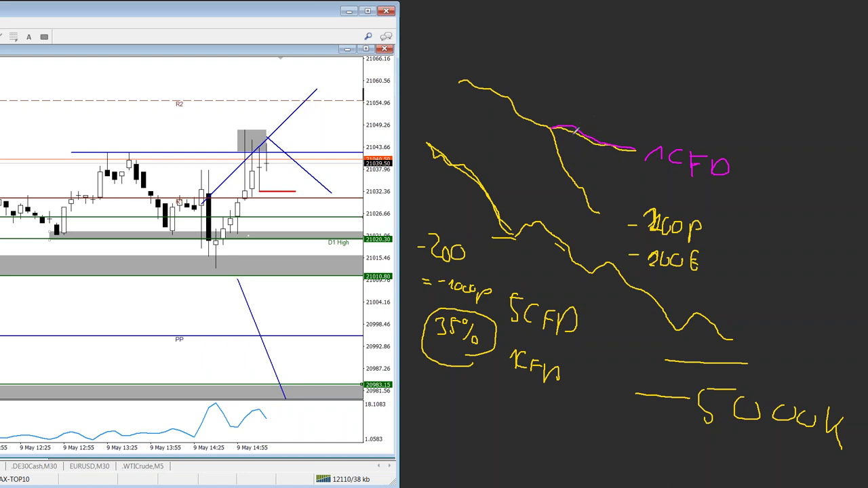
mouse_move(594, 133)
mouse_down()
mouse_move(634, 117)
mouse_move(639, 125)
mouse_move(656, 104)
mouse_move(664, 117)
mouse_move(676, 89)
mouse_move(690, 111)
mouse_move(702, 73)
mouse_move(728, 95)
mouse_move(756, 82)
mouse_up()
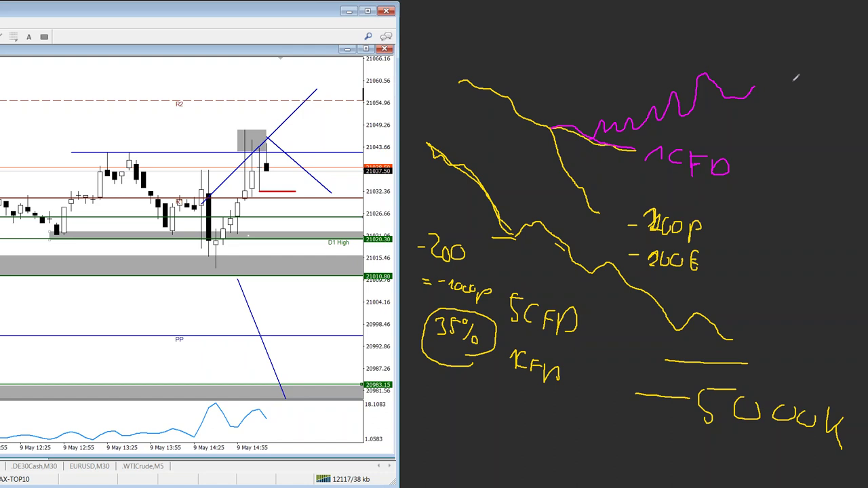
mouse_move(498, 17)
mouse_down()
mouse_move(532, 65)
mouse_move(557, 80)
mouse_move(635, 72)
mouse_up()
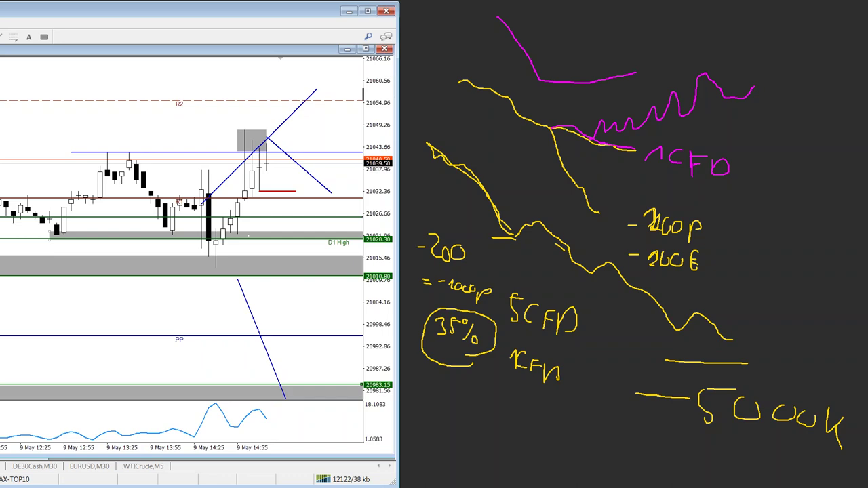
- Switch back to the 100Prozent-Projekt-Cloud workbook in Excel, maximize it and open the Tabelle1 sheet
key(alt+Tab)
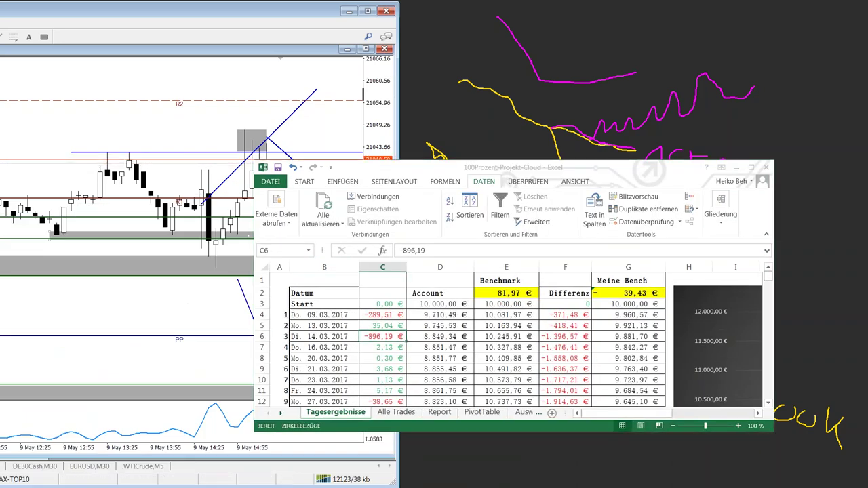
click(751, 167)
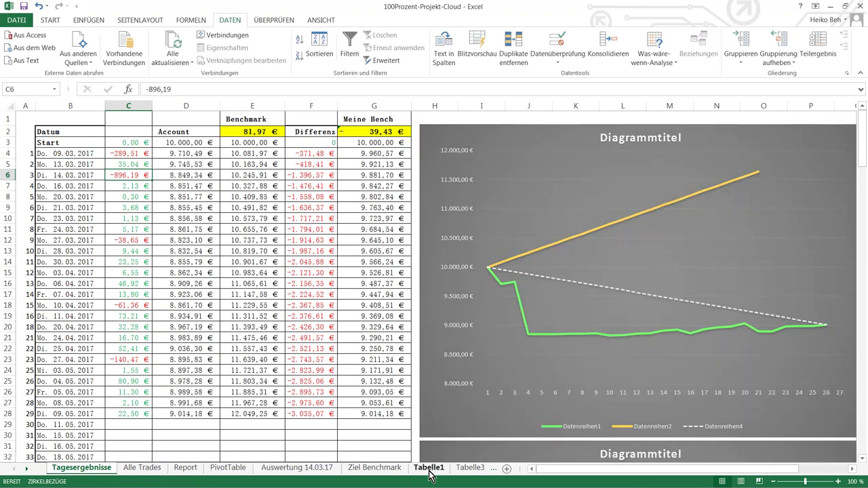
click(430, 468)
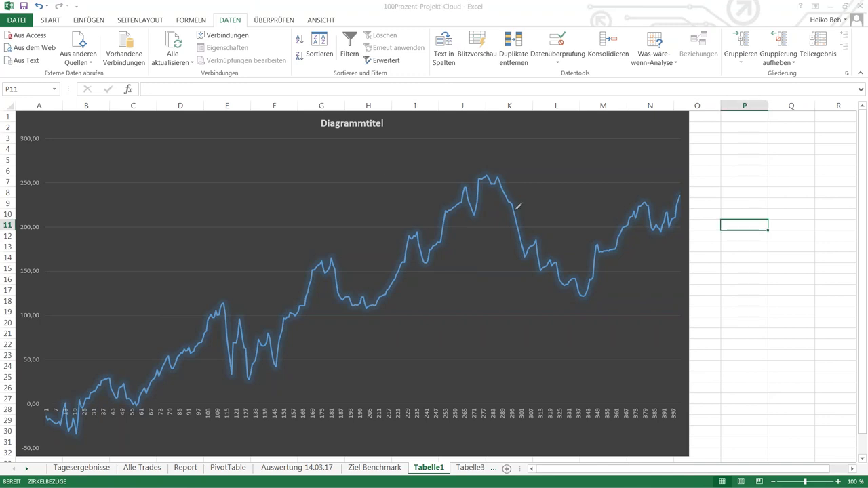
- Circle the large drawdown on the Tabelle1 chart in magenta, draw two rising trend arrows, and mark the earlier dip with an arc
mouse_move(503, 188)
mouse_down()
mouse_move(593, 298)
mouse_move(532, 195)
mouse_move(481, 220)
mouse_up()
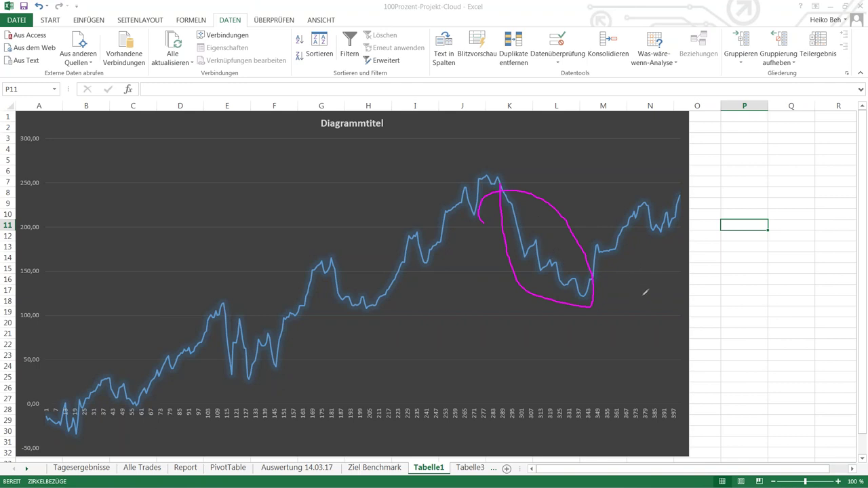
drag(133, 409, 177, 400)
mouse_move(395, 349)
mouse_down()
mouse_move(483, 311)
mouse_move(483, 330)
mouse_move(282, 417)
mouse_move(529, 332)
mouse_move(505, 373)
mouse_up()
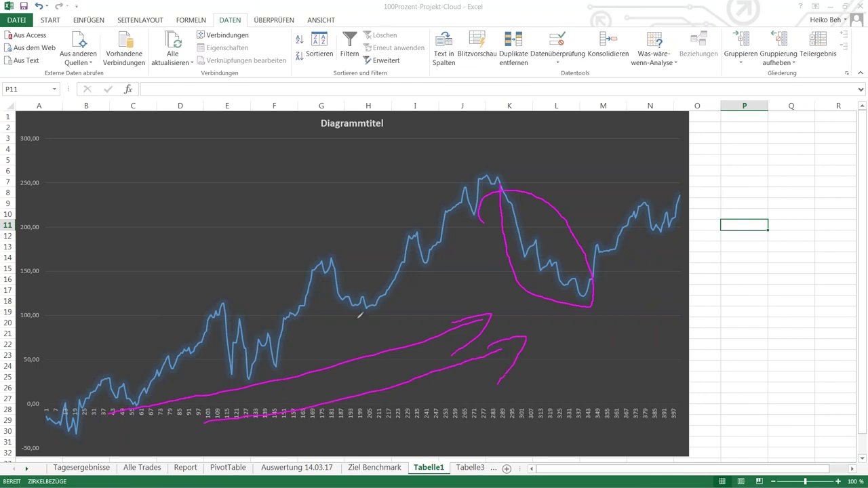
mouse_move(333, 270)
mouse_down()
mouse_move(366, 314)
mouse_move(398, 295)
mouse_up()
- Write "150€" and "-750€" beside the circled drawdown on the chart
mouse_move(602, 301)
mouse_down()
mouse_move(625, 304)
mouse_move(633, 290)
mouse_up()
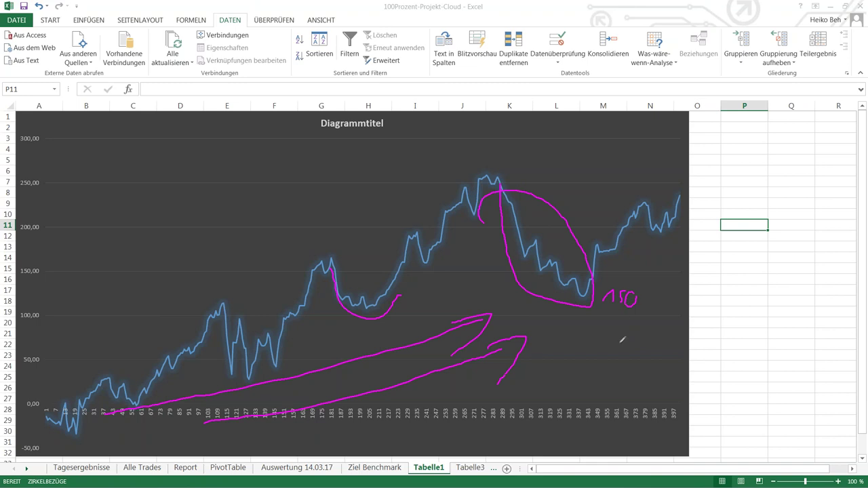
drag(597, 330, 604, 329)
mouse_move(607, 322)
mouse_down()
mouse_move(612, 341)
mouse_move(641, 323)
mouse_move(655, 343)
mouse_move(653, 335)
mouse_up()
mouse_move(659, 293)
mouse_down()
mouse_move(659, 316)
mouse_move(657, 303)
mouse_up()
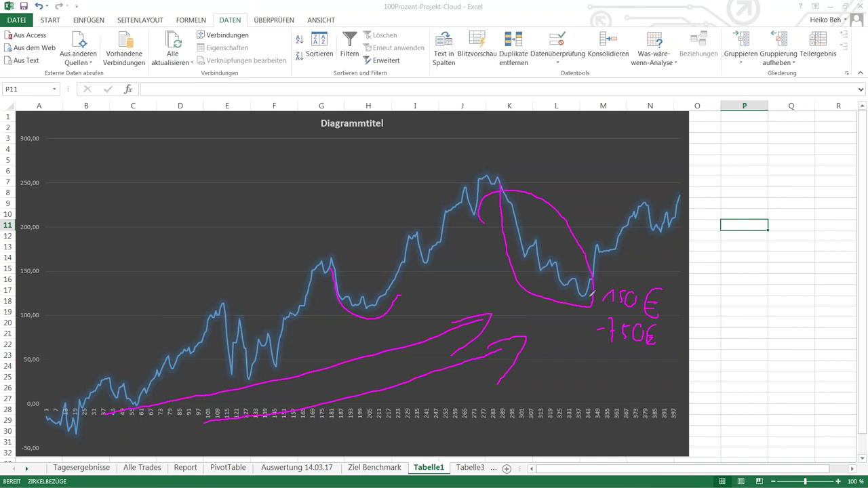
- Draw a V-shaped recovery above the drawdown and a small rising curve between two vertical marks, labelling its start "S" and annotating its end
mouse_move(568, 164)
mouse_down()
mouse_move(605, 198)
mouse_move(625, 147)
mouse_up()
drag(288, 164, 280, 259)
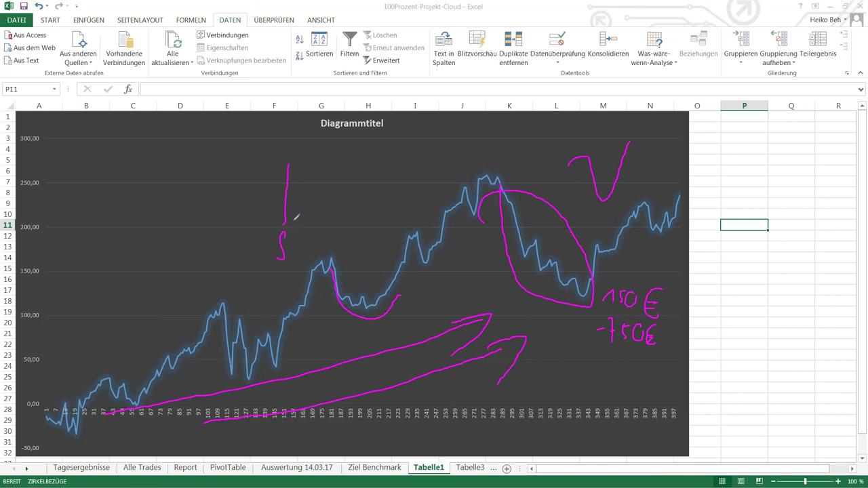
mouse_move(284, 221)
mouse_down()
mouse_move(384, 191)
mouse_move(387, 210)
mouse_up()
drag(362, 178, 376, 186)
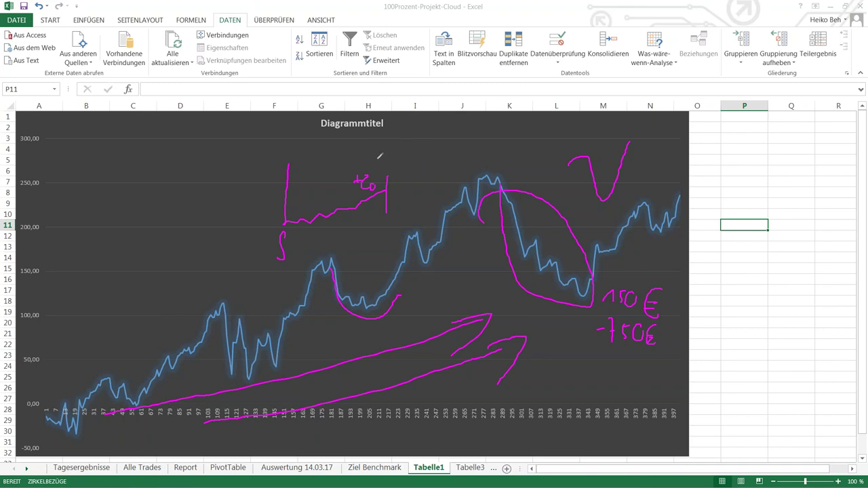
- Write the calculation "+200p x 5 = 1000 x 10M" above the Tabelle1 chart and clear all freehand annotations
mouse_move(386, 153)
mouse_down()
mouse_move(440, 164)
mouse_move(436, 186)
mouse_move(461, 165)
mouse_move(458, 173)
mouse_move(495, 167)
mouse_move(500, 157)
mouse_move(502, 176)
mouse_move(525, 165)
mouse_move(576, 175)
mouse_up()
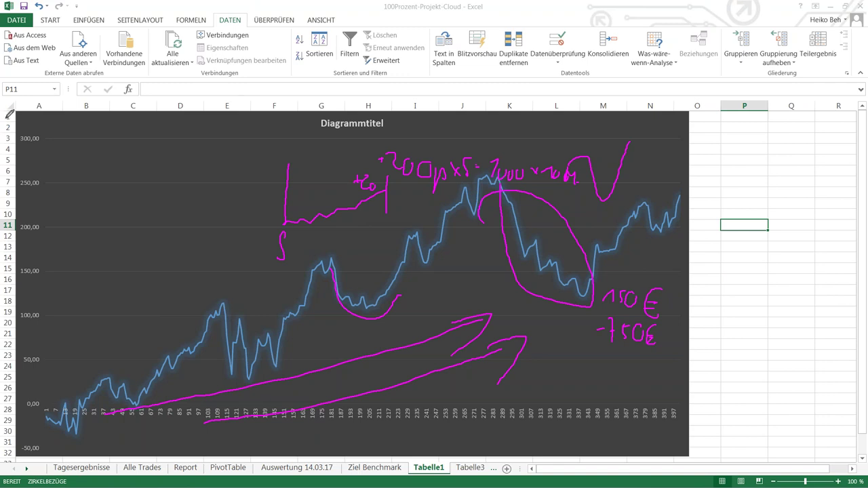
key(Escape)
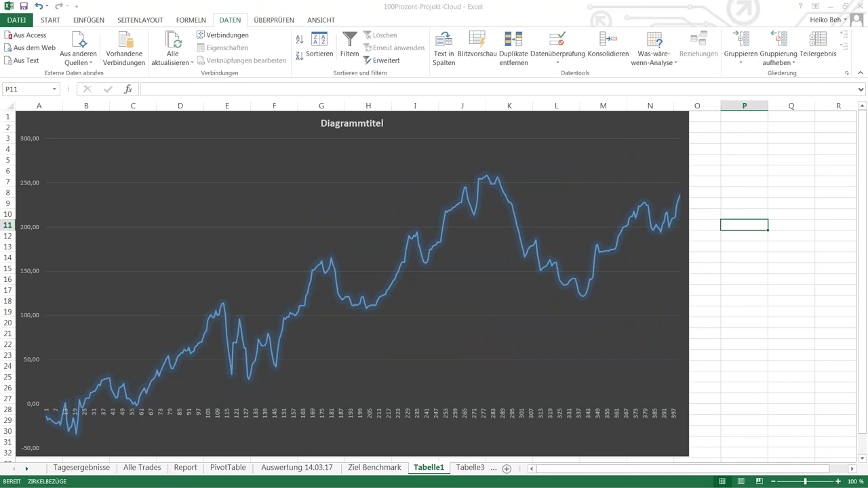
- Switch to MetaTrader and move the short red line on the US30Cash M5 chart up to the latest candle's low
key(alt+Tab)
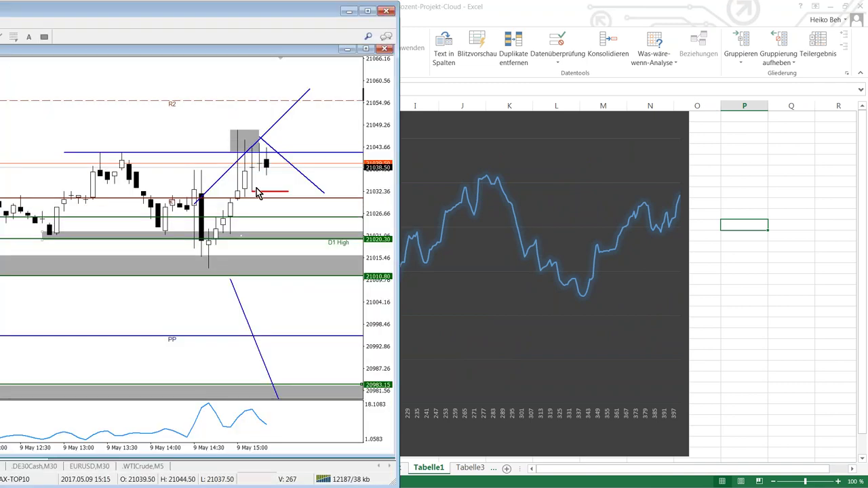
drag(271, 192, 278, 172)
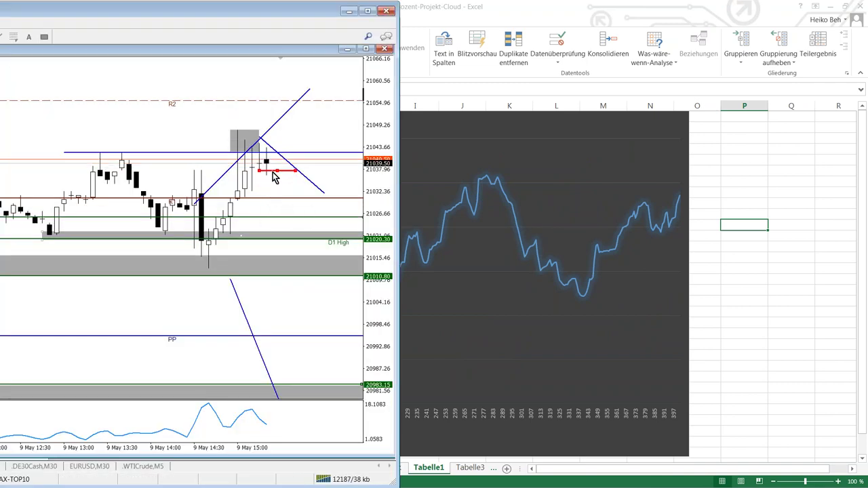
middle_click(276, 175)
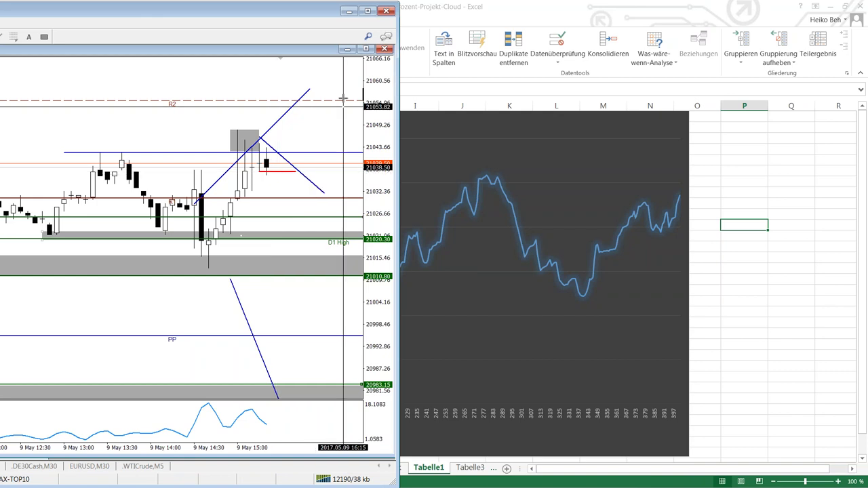
- Sell 5 lots of US30Cash from the M1 chart's Mini Terminal with stop loss and take profit at 20.8
key(alt+r)
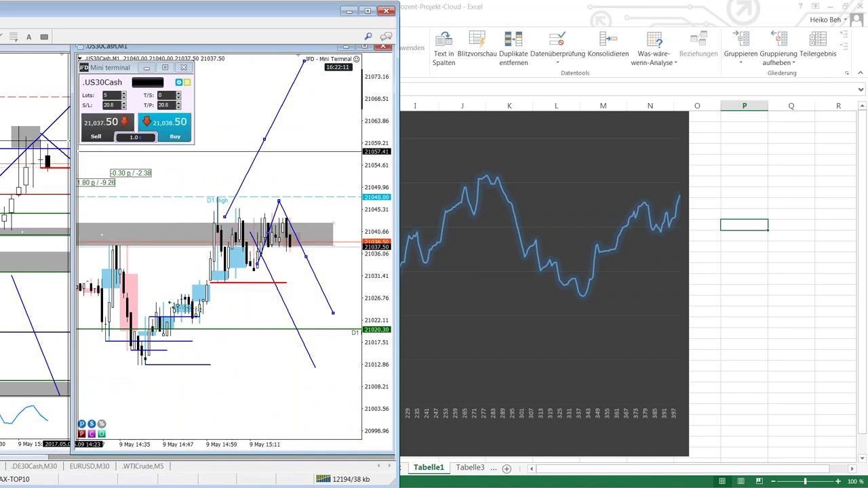
click(96, 137)
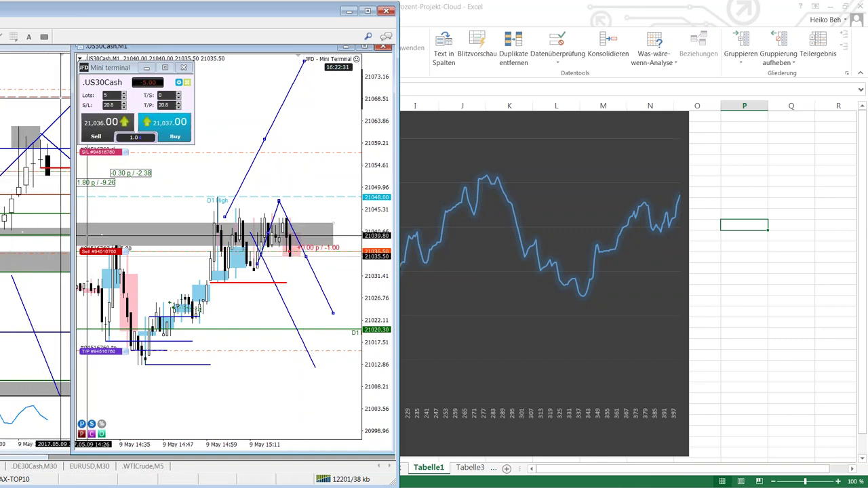
- Widen the upper grey zone past the latest candle on the US30Cash M5 chart and lower the sell position's stop loss to 21,049.33
click(47, 51)
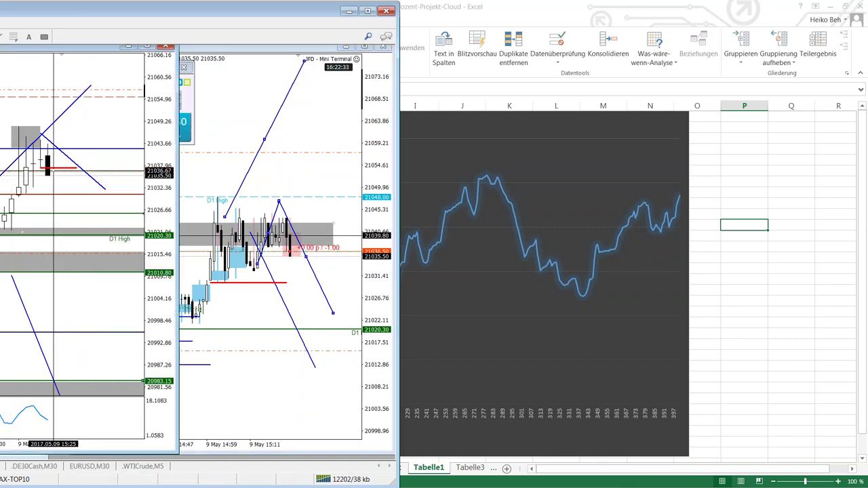
double_click(82, 49)
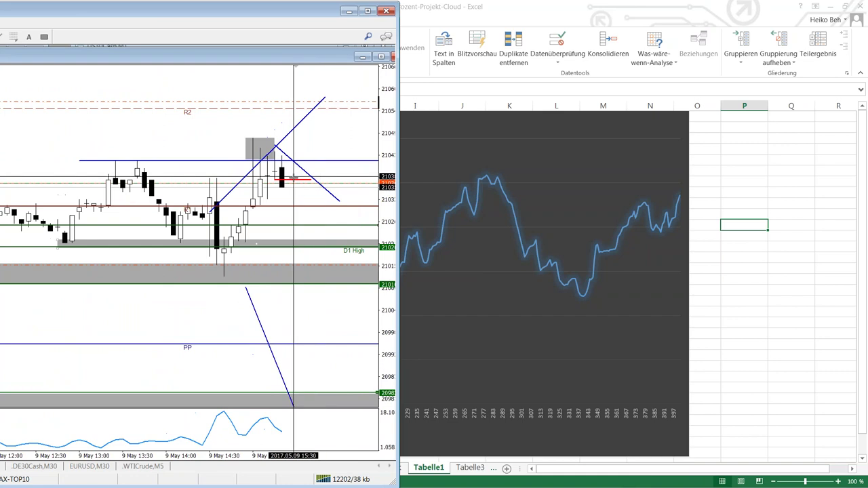
key(Escape)
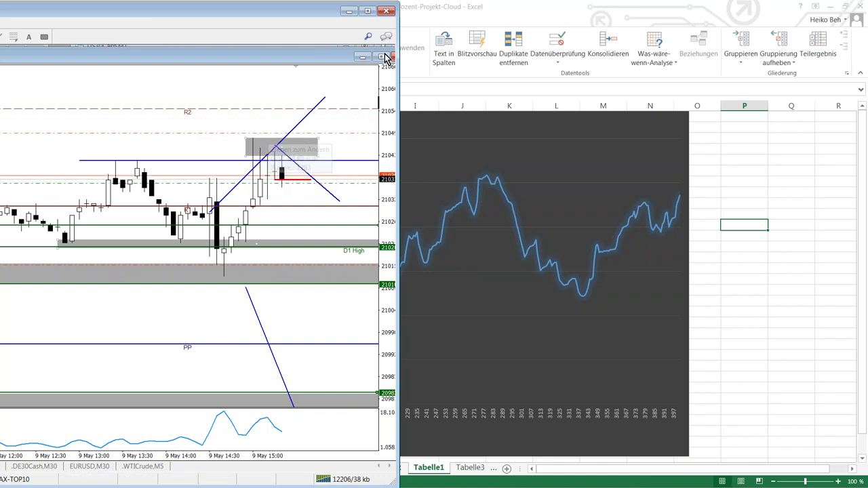
drag(332, 56, 29, 61)
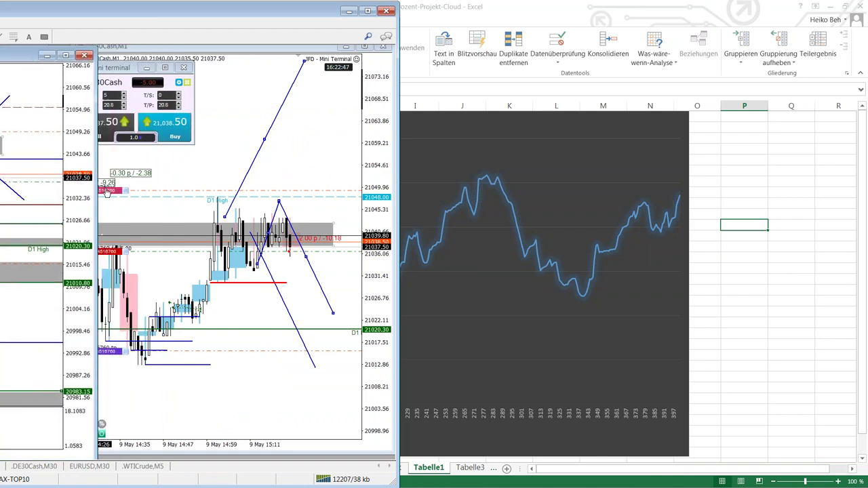
mouse_move(108, 191)
key(ctrl+f)
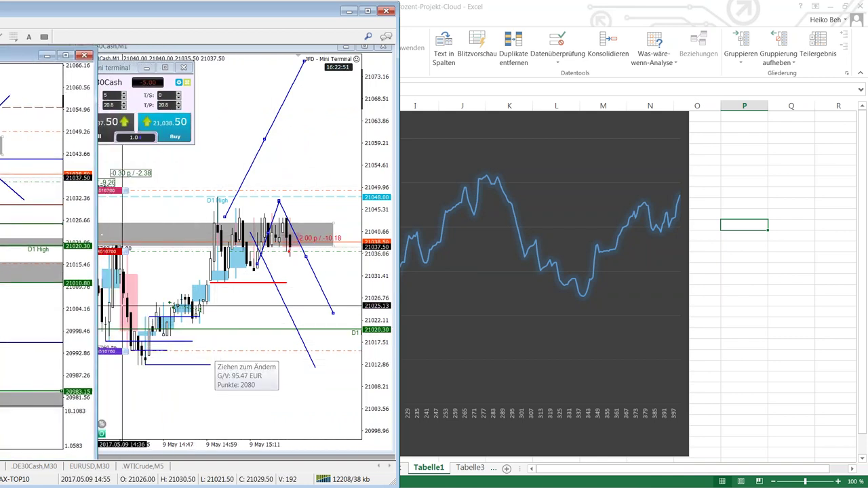
- Copy the short red line on the M5 chart twice, placing the copies at the two next lower candle lows
click(66, 54)
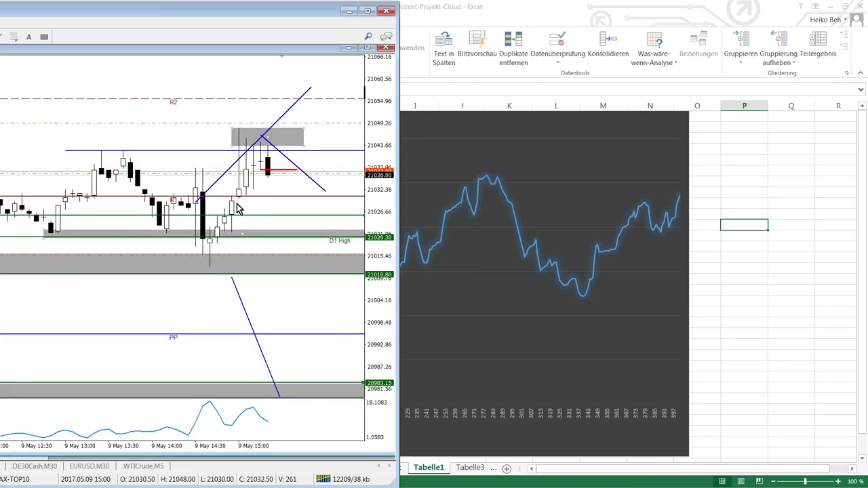
double_click(278, 170)
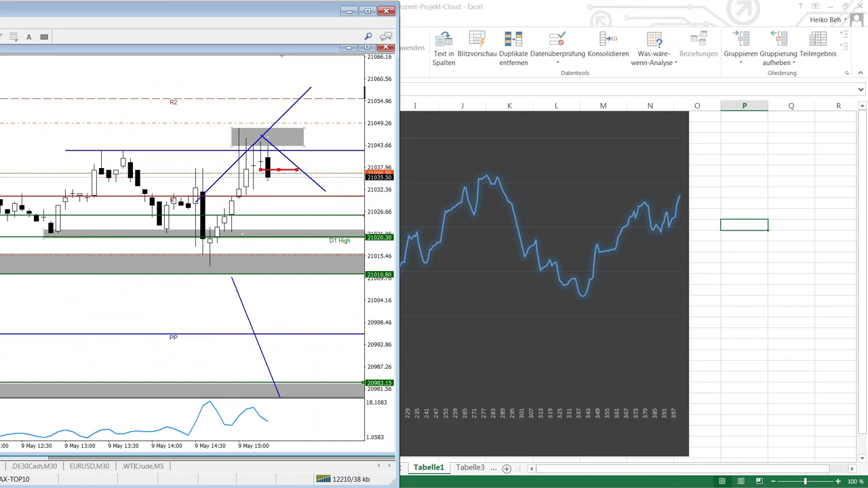
click(10, 183)
drag(278, 171, 270, 193)
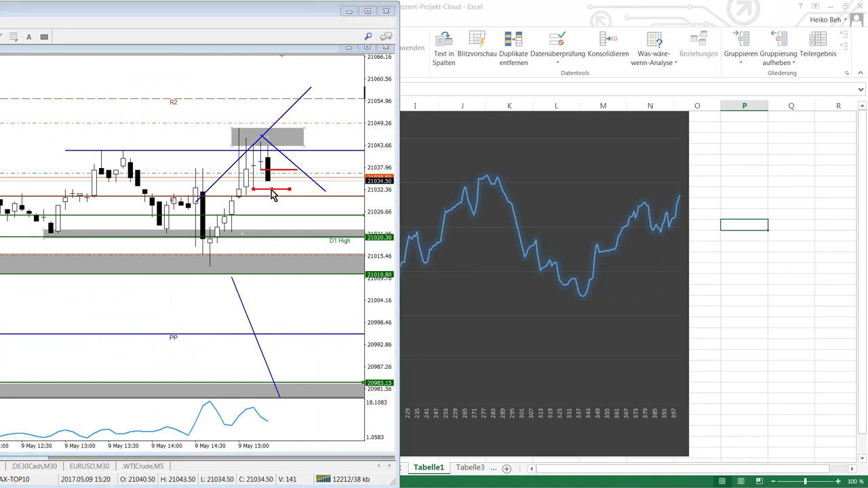
click(26, 216)
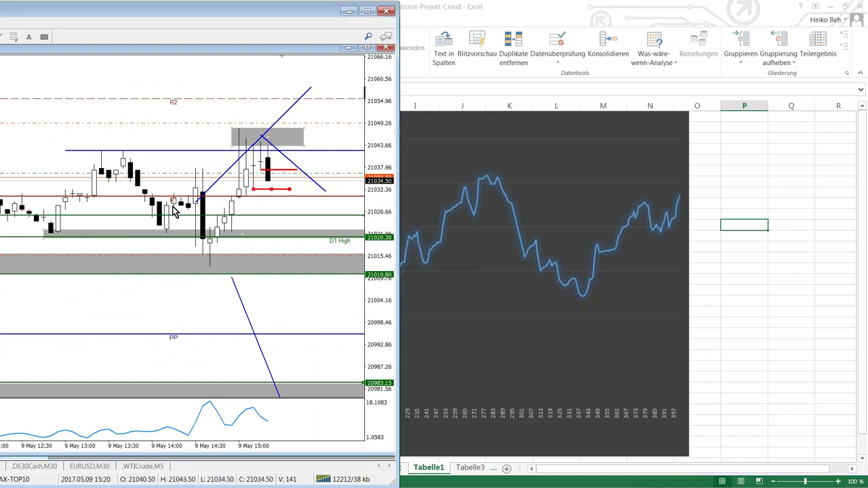
drag(269, 198, 251, 206)
click(250, 200)
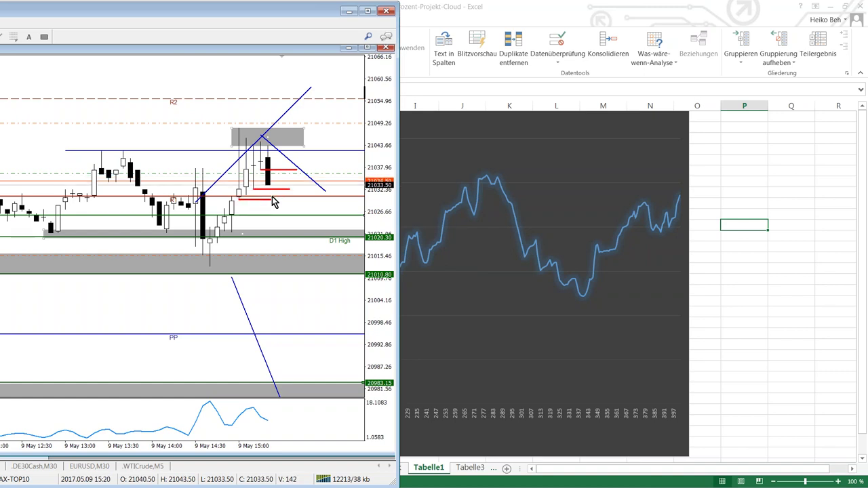
- Uncover the US30Cash M1 chart and extend its red support line horizontally beyond the current candles
double_click(325, 50)
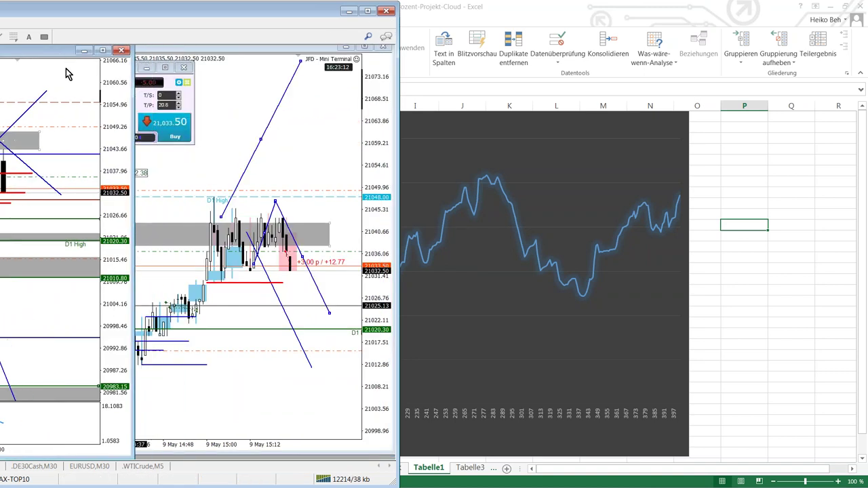
drag(134, 204, 71, 203)
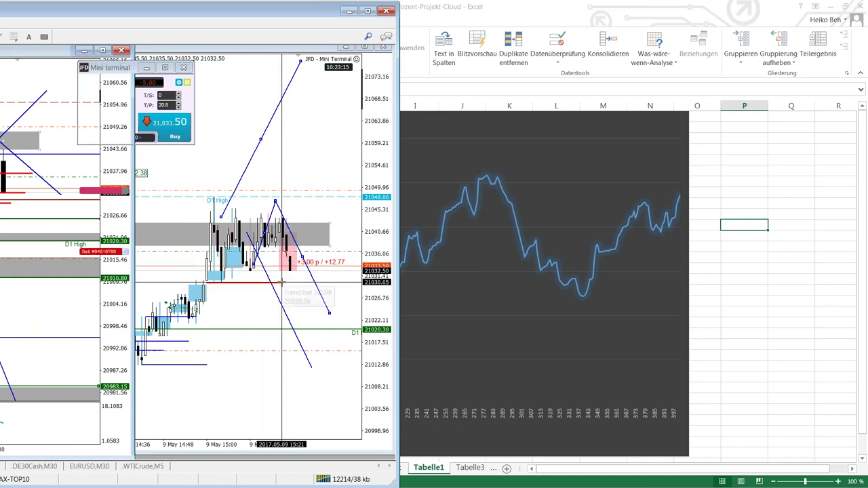
drag(283, 285, 331, 288)
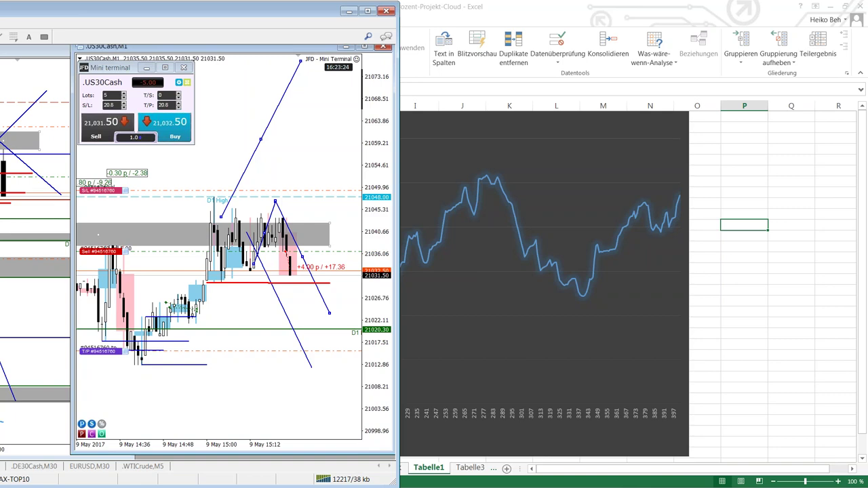
- Switch to Firefox, examine the Fehlausbruch durch Tageshochs figure in the maximized trading-treff article, and minimize the browser
key(alt+Tab)
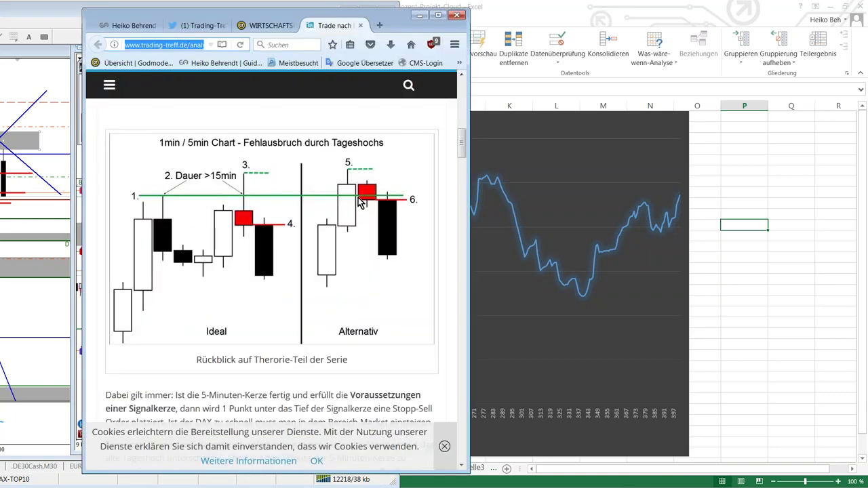
click(438, 15)
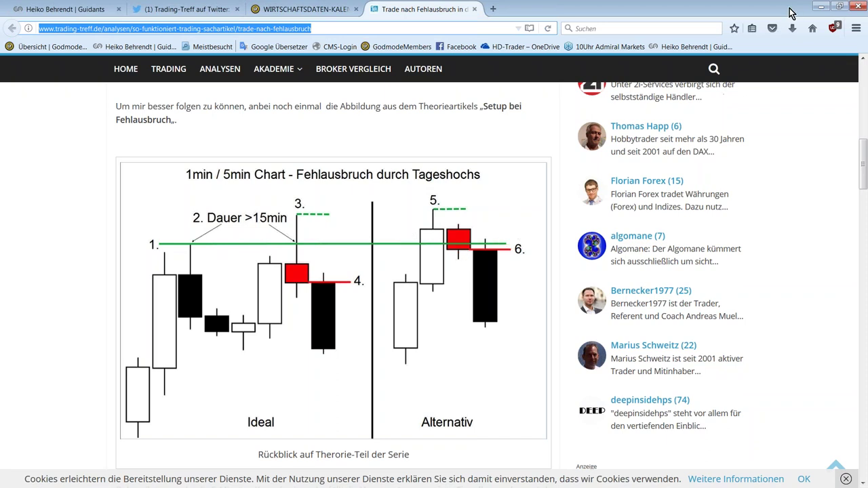
click(819, 8)
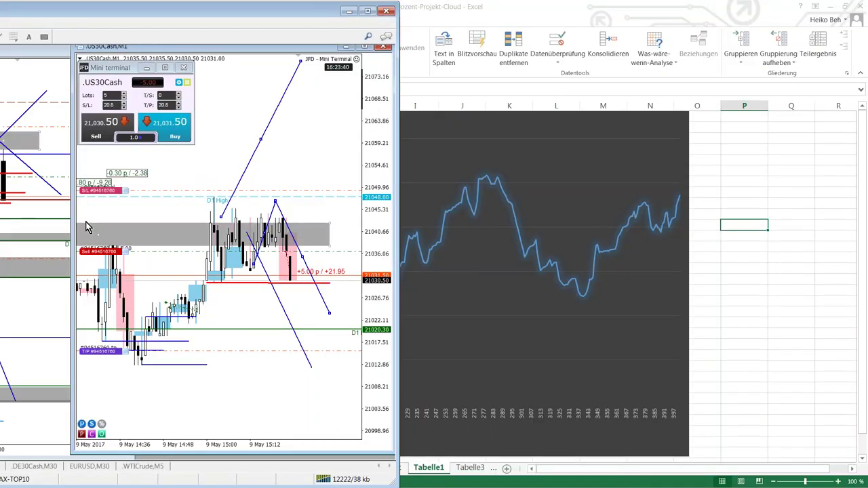
- Shift the MetaTrader window across the screen and arrange the US30Cash M5 chart window directly beside the M1 chart
drag(290, 14, 649, 13)
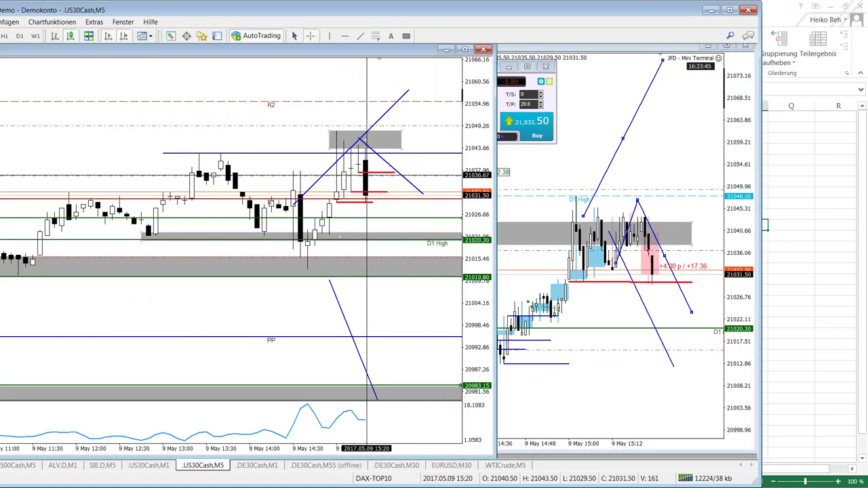
middle_click(362, 205)
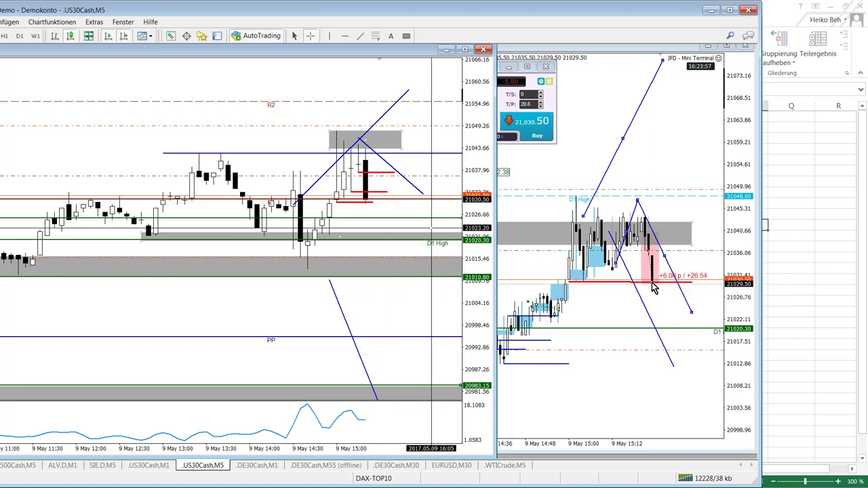
click(656, 298)
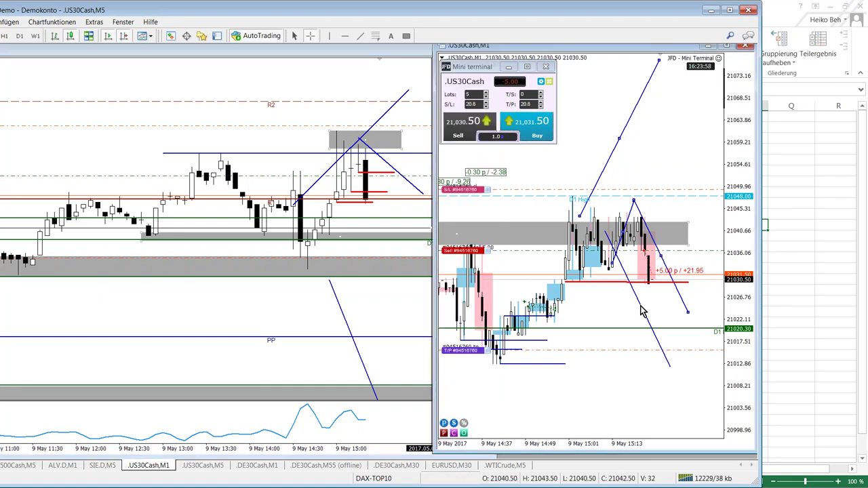
middle_click(379, 276)
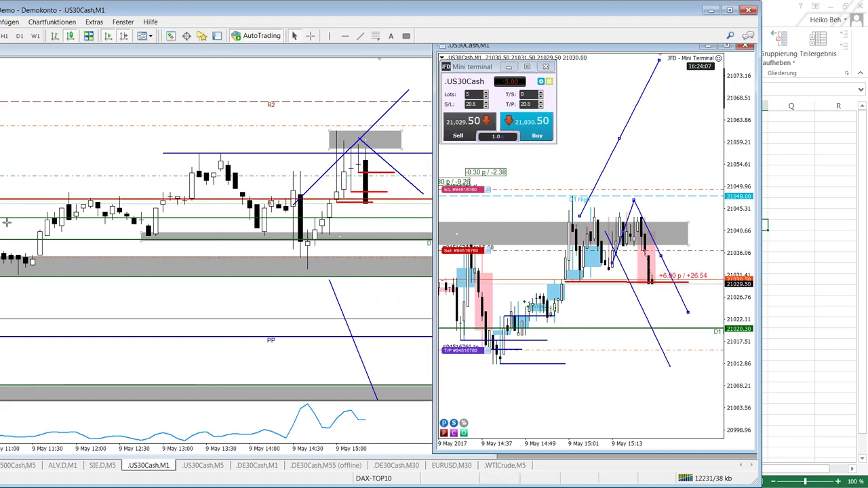
double_click(414, 49)
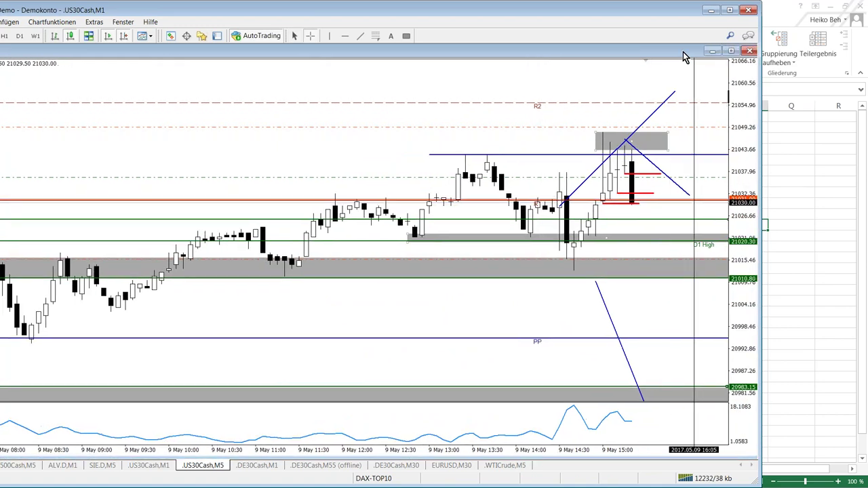
click(731, 51)
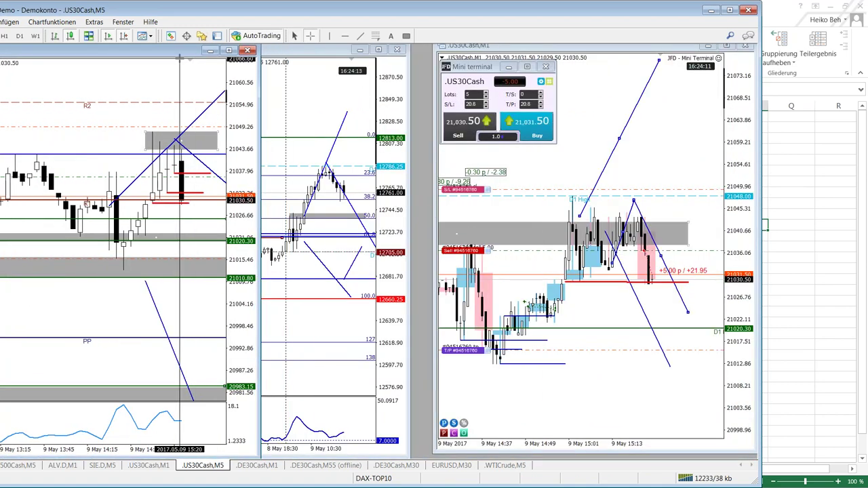
drag(169, 51, 360, 57)
- Examine the ATR(3) indicator and the latest candles on the US30Cash M5 chart with the crosshair
middle_click(68, 414)
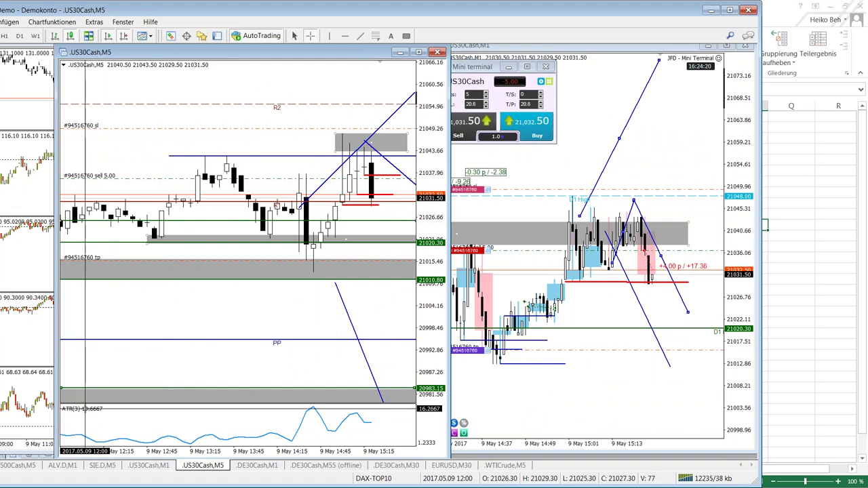
middle_click(84, 408)
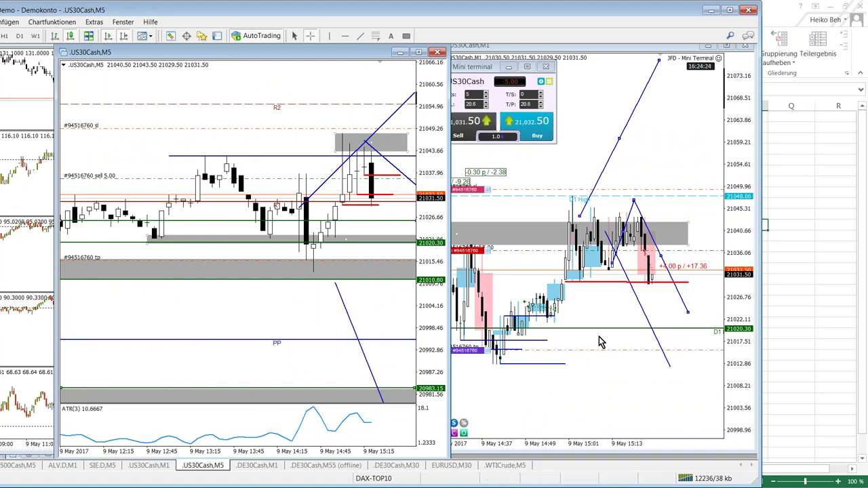
middle_click(329, 339)
middle_click(335, 285)
middle_click(369, 201)
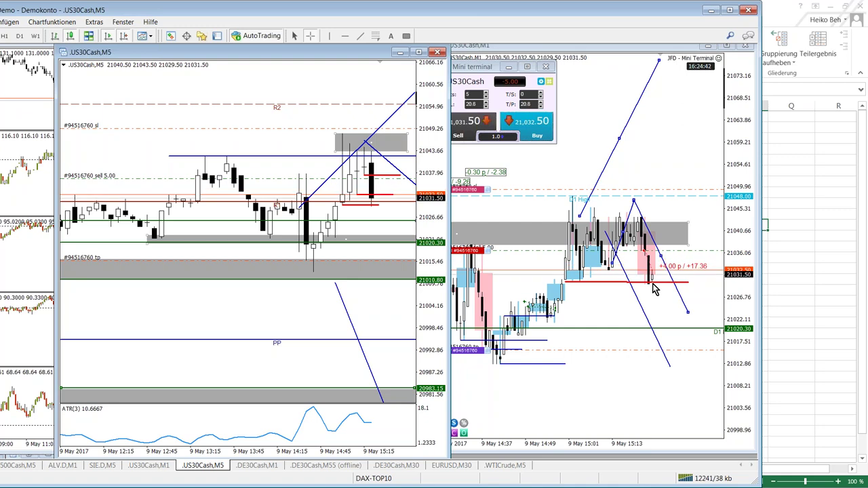
mouse_move(374, 424)
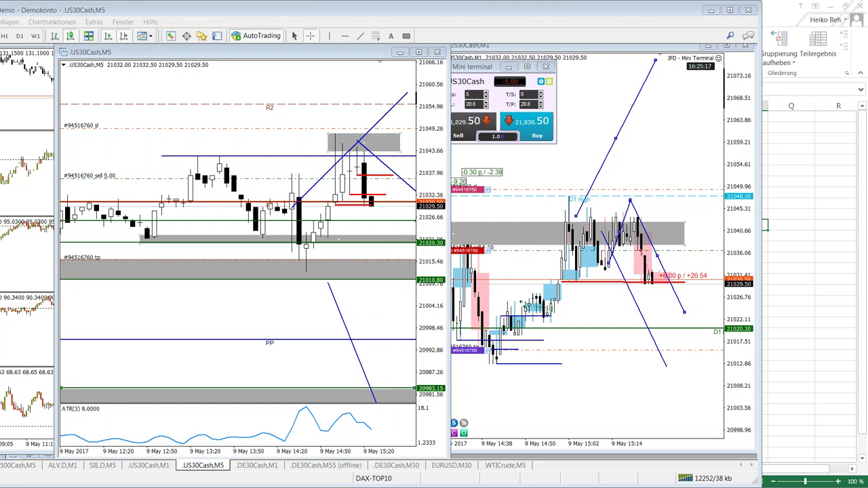
- Open the details of the 5-lot US30Cash short, view its partial-close option, and close the whole position
double_click(472, 252)
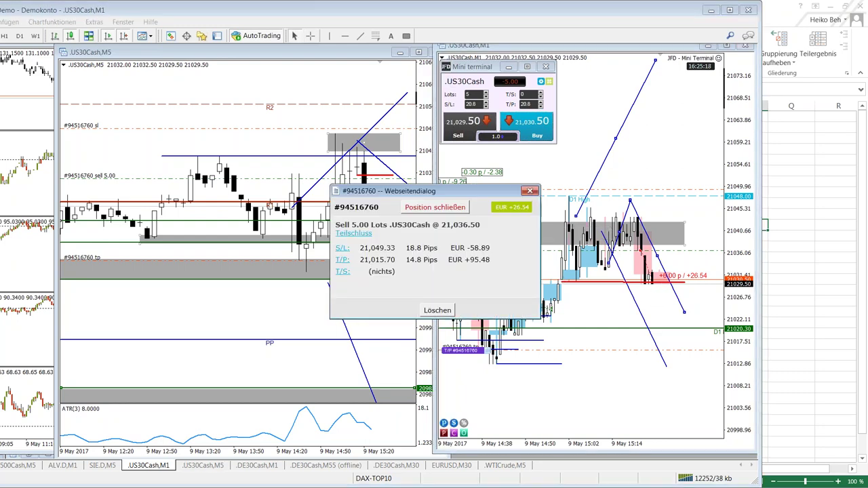
drag(473, 194, 578, 63)
click(465, 105)
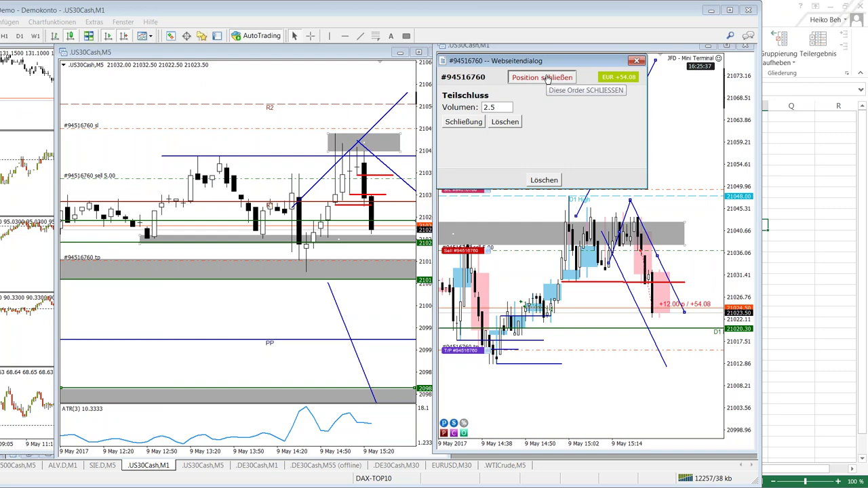
click(547, 78)
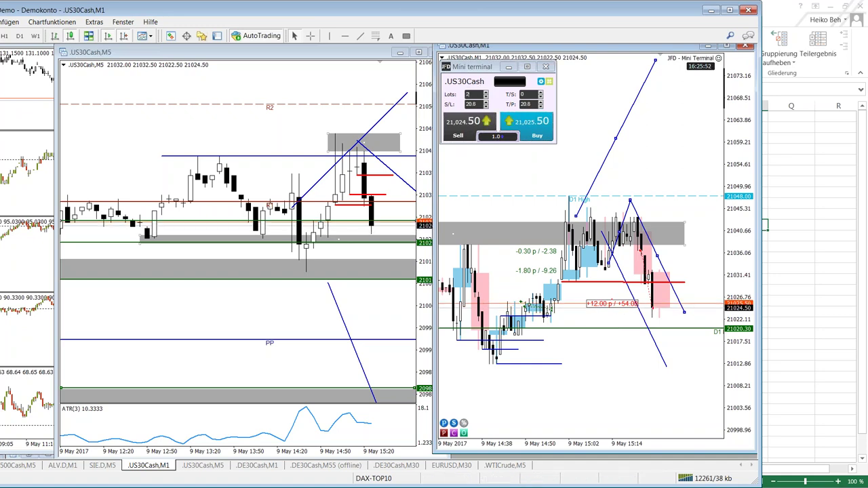
- Sell 2.5 lots of US30Cash, view the new position's partial-close option, and dismiss its details dialog
click(457, 133)
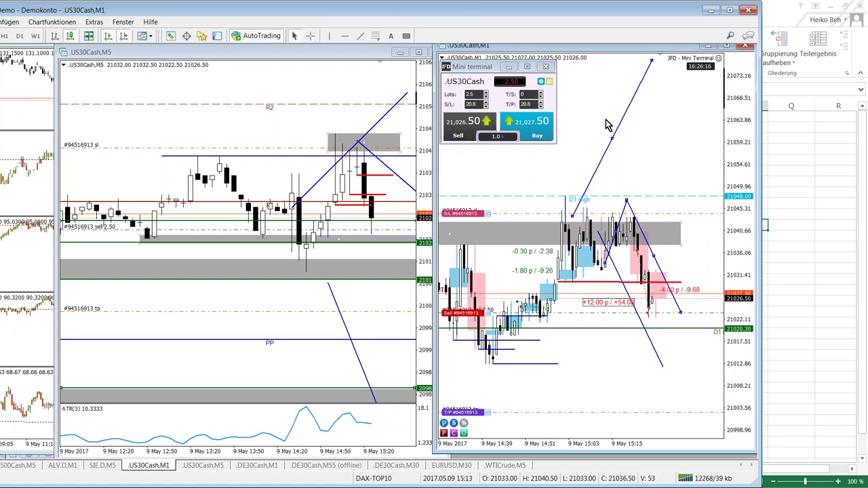
click(467, 214)
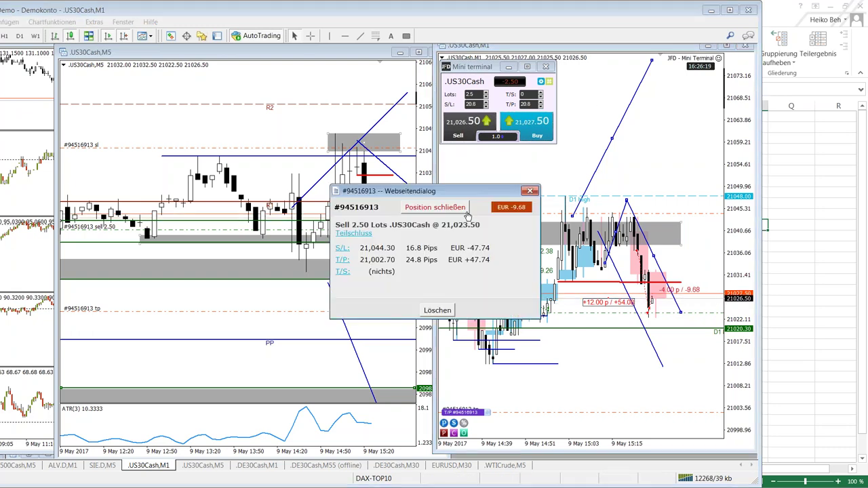
drag(483, 198, 622, 56)
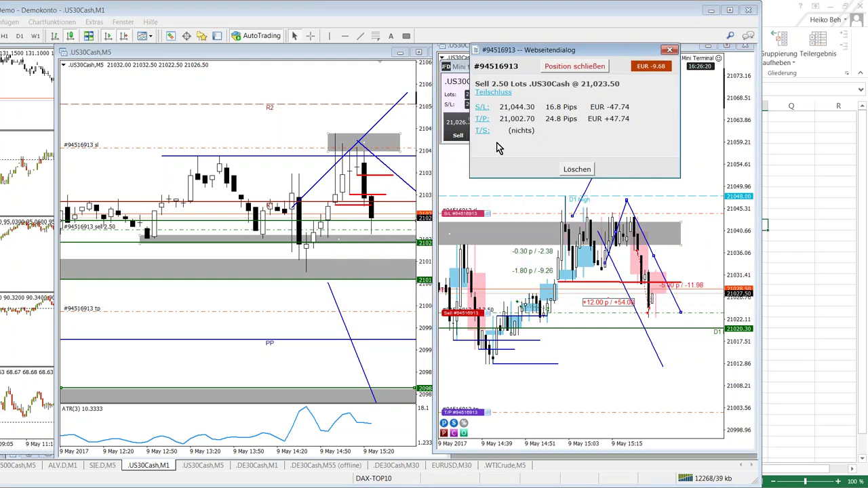
click(493, 91)
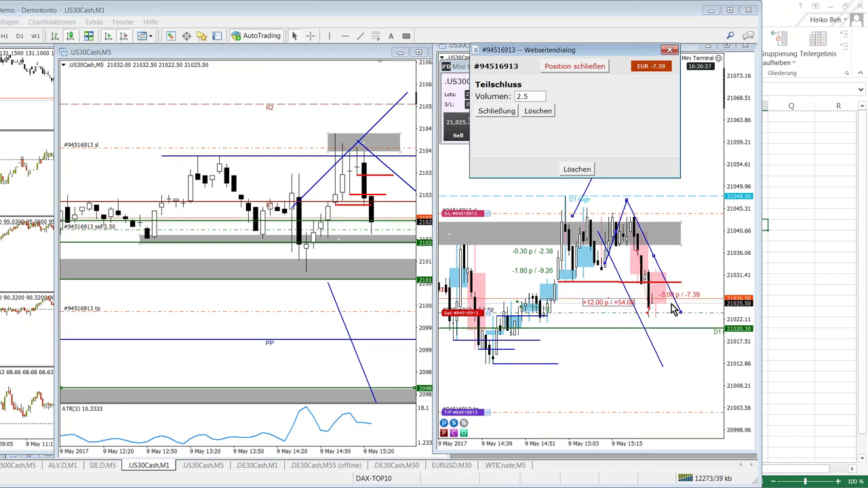
click(669, 50)
- Examine the US30Cash M1 and M5 candles with the crosshair and move the short's take-profit to 21,010.34
middle_click(673, 251)
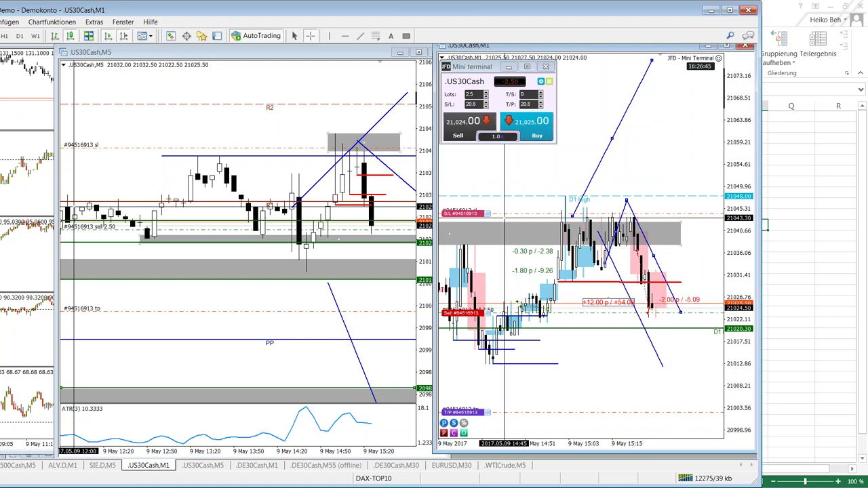
click(369, 228)
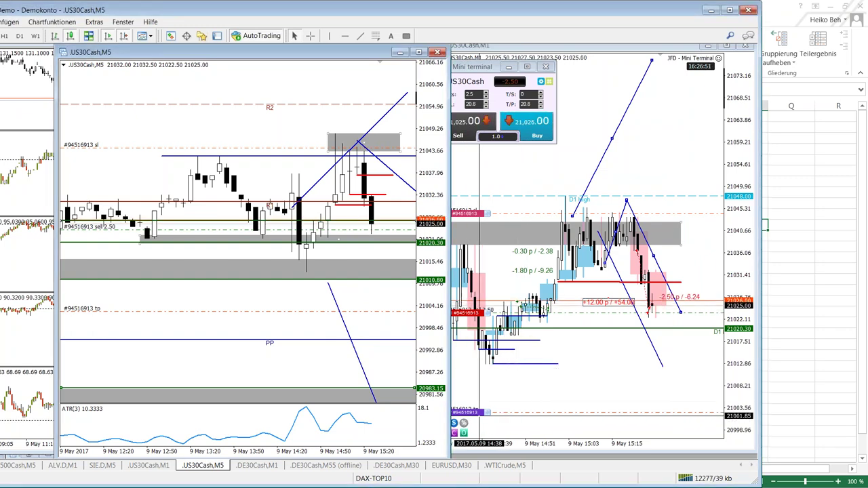
click(501, 400)
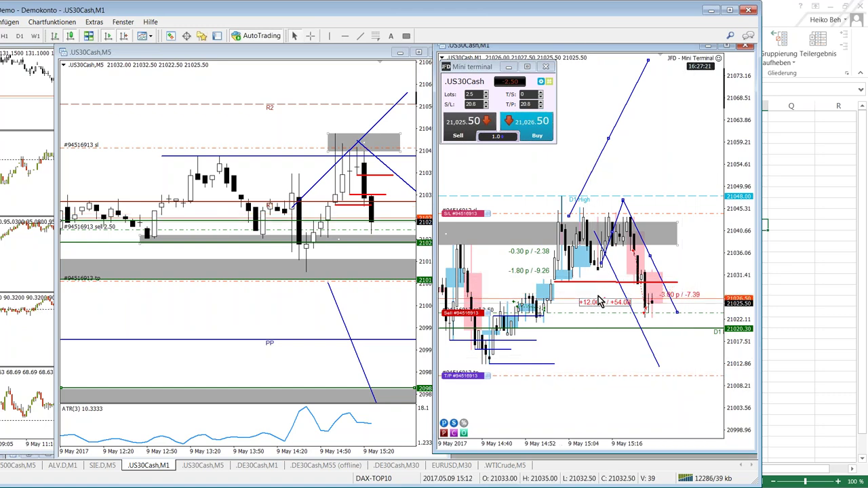
middle_click(633, 251)
drag(634, 251, 648, 312)
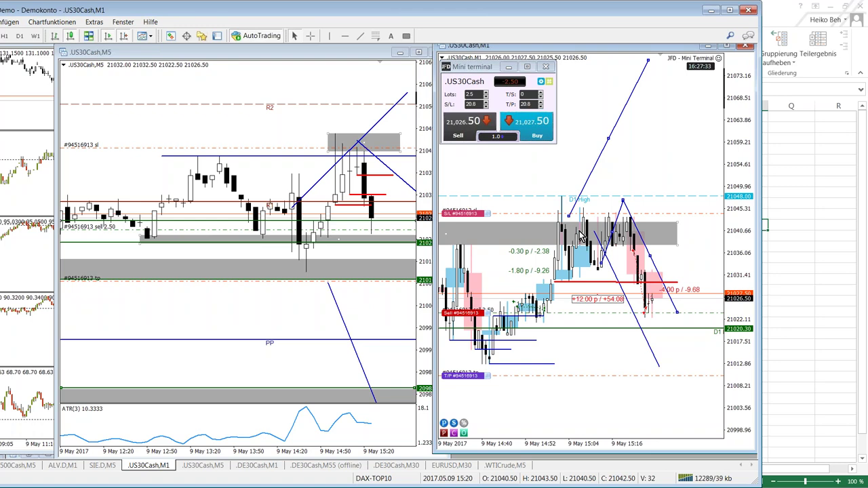
- Reopen the 2.5-lot short's details, examine the partial-close volume and close-position options, and dismiss the dialog
click(472, 222)
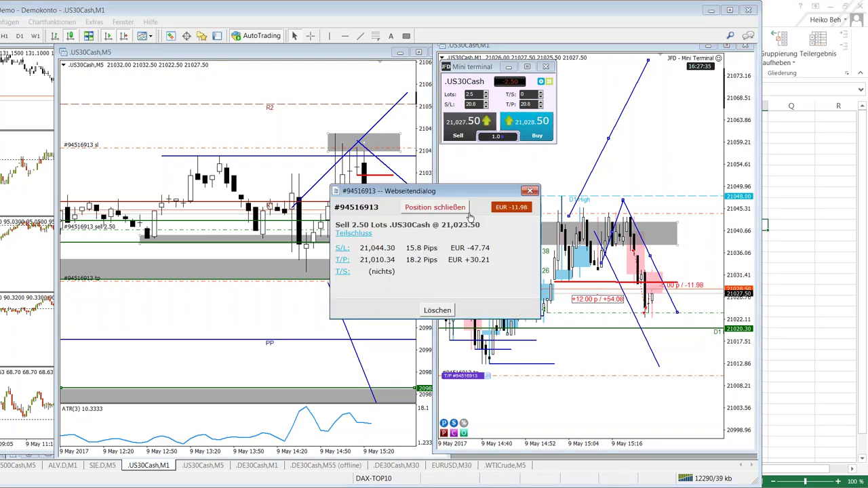
drag(473, 198, 652, 46)
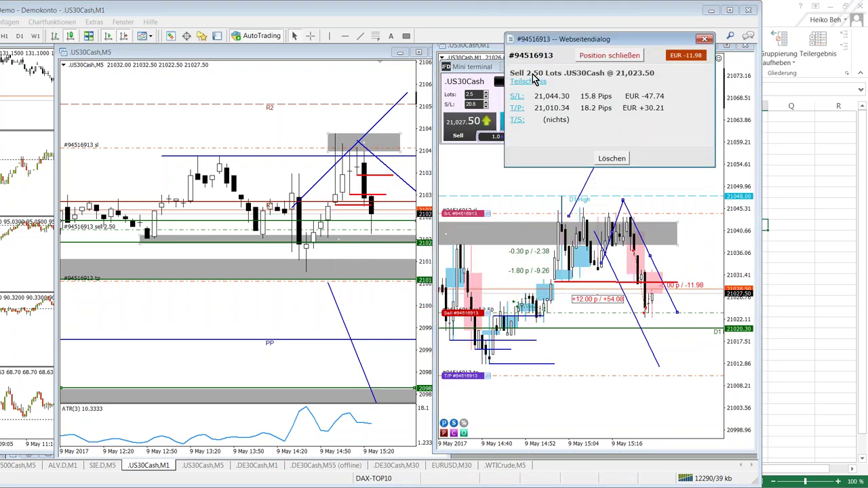
click(528, 81)
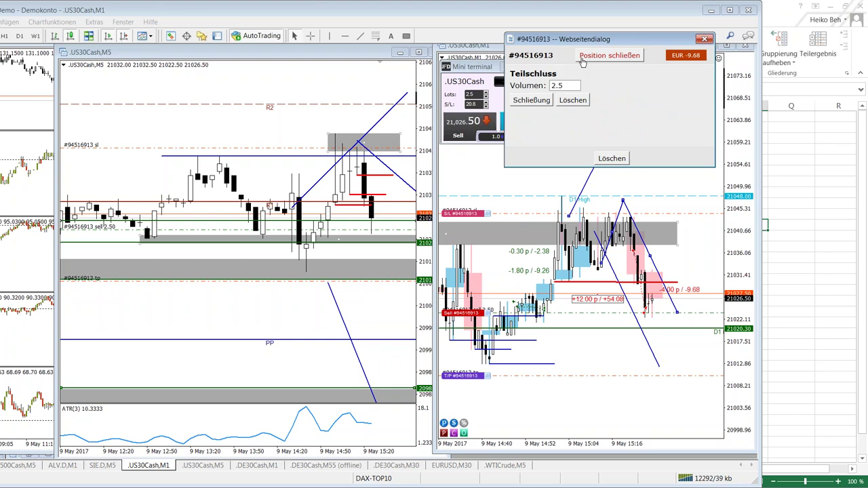
click(605, 57)
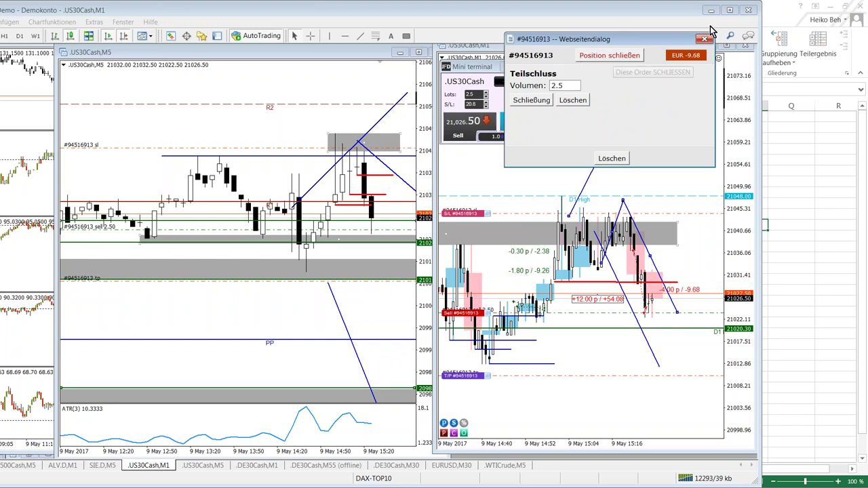
click(578, 58)
click(607, 58)
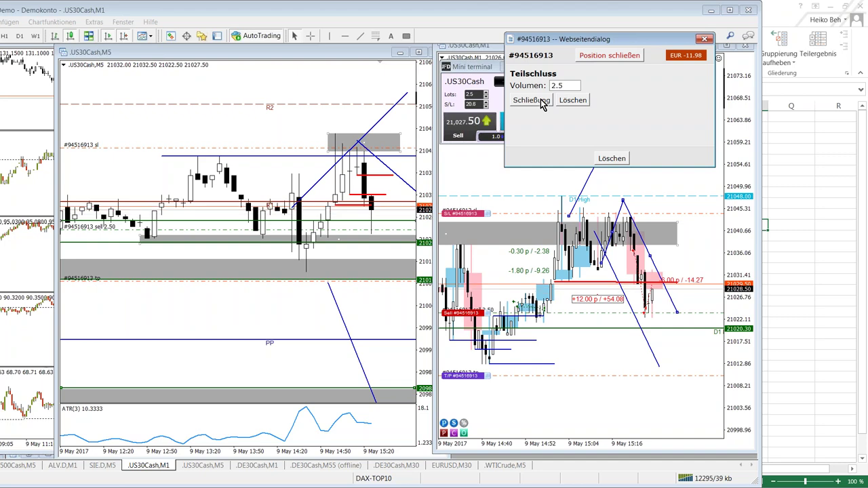
click(705, 39)
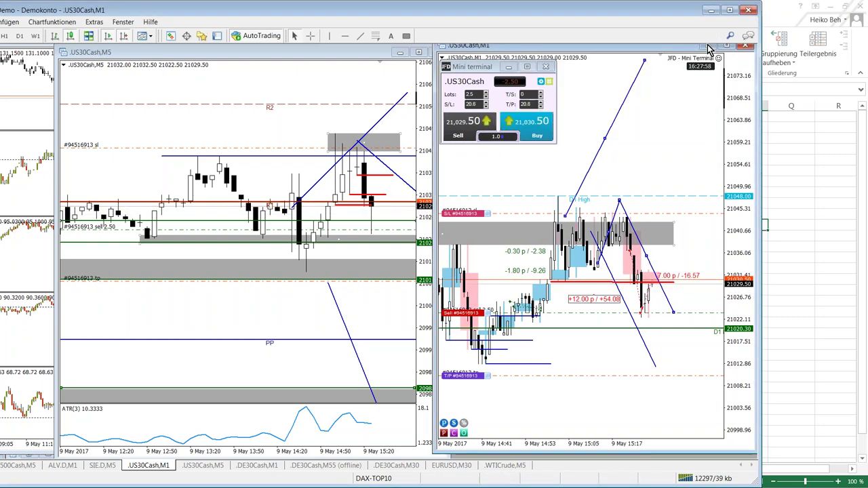
- Inspect the latest US30Cash M1 candles with the crosshair and lower the short's stop-loss to about 21,036
middle_click(645, 309)
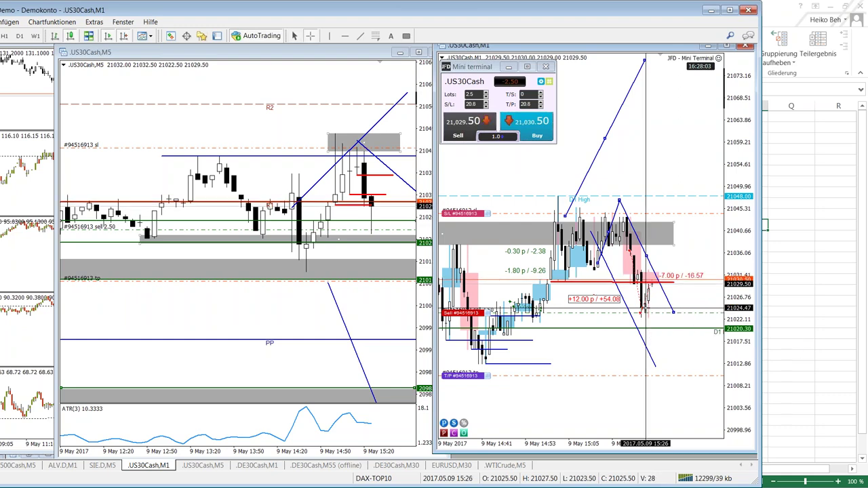
mouse_move(645, 309)
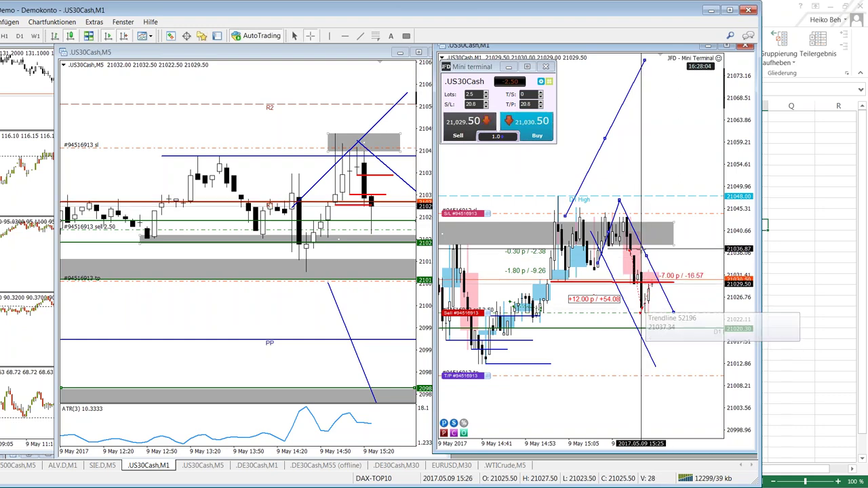
drag(488, 212, 488, 253)
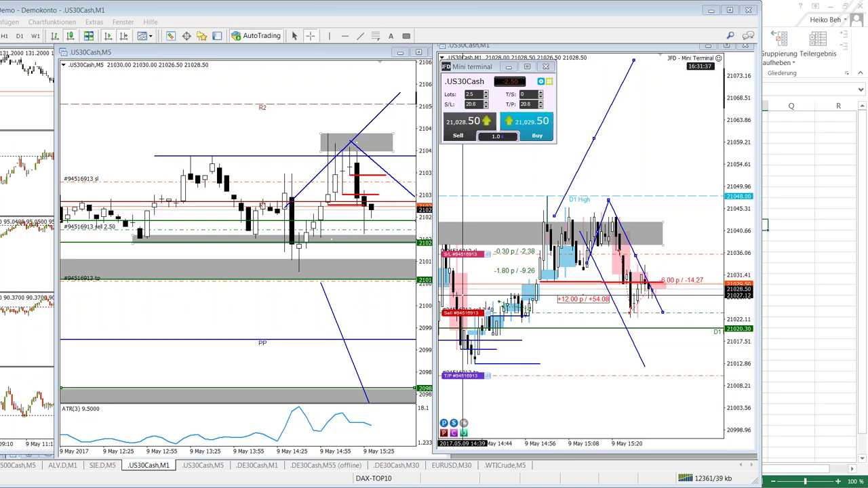
- Switch to Firefox, expand the 09.05.17 DAX Live Trading post on the Guidants page, and examine its enlarged chart image
key(alt+Tab)
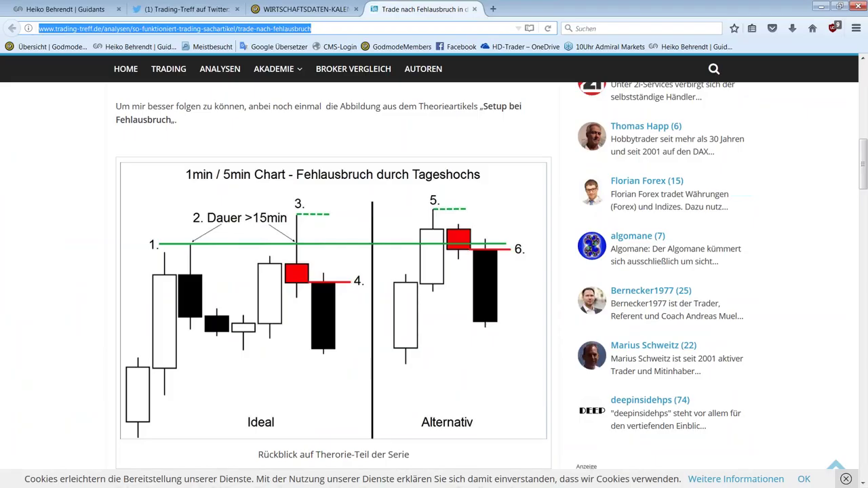
click(87, 10)
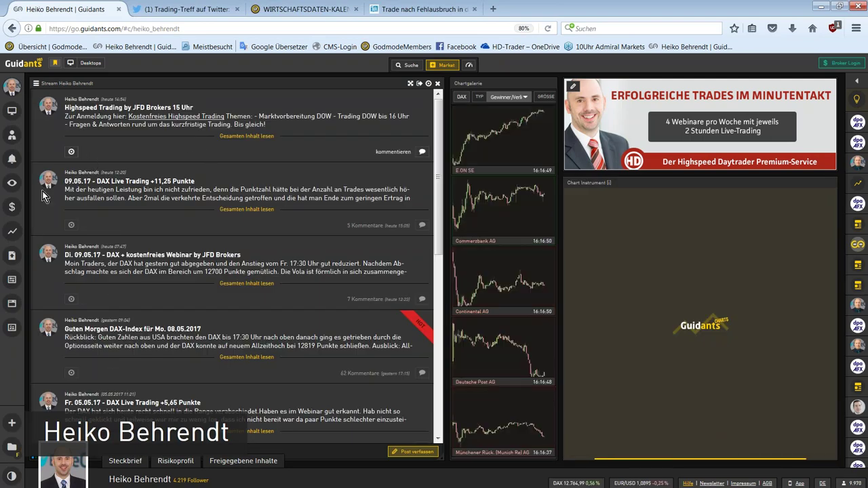
click(248, 208)
click(203, 291)
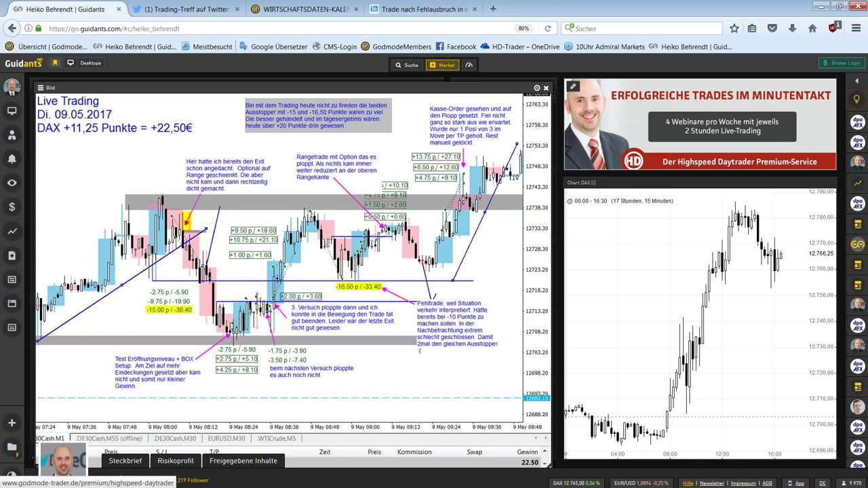
drag(521, 92, 539, 84)
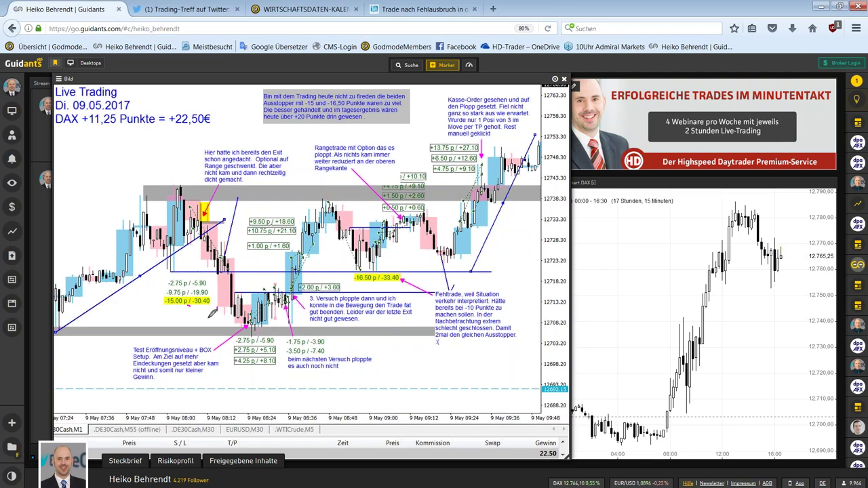
drag(186, 271, 209, 275)
- Minimize the browser and zoom out the US30Cash M5 chart to include earlier candles
click(818, 7)
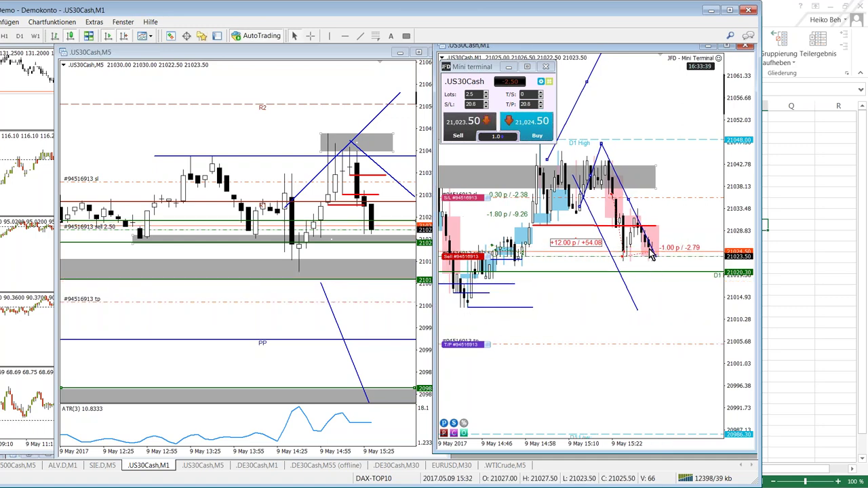
click(353, 238)
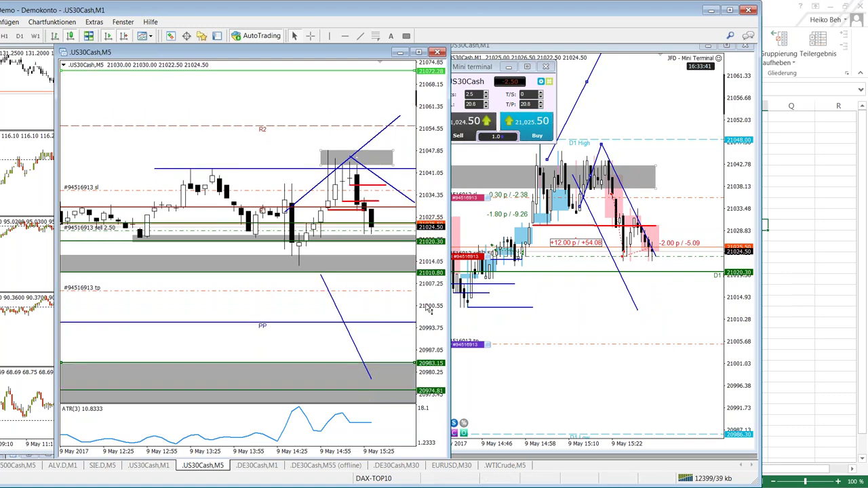
drag(362, 450, 353, 453)
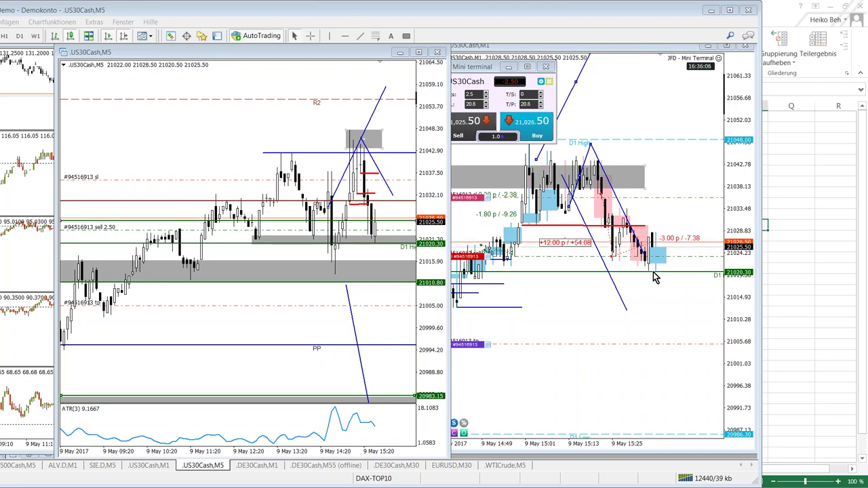
- Switch to Excel and examine the daily and total Summe von G/V in Punkte values on the PivotTable sheet
click(819, 246)
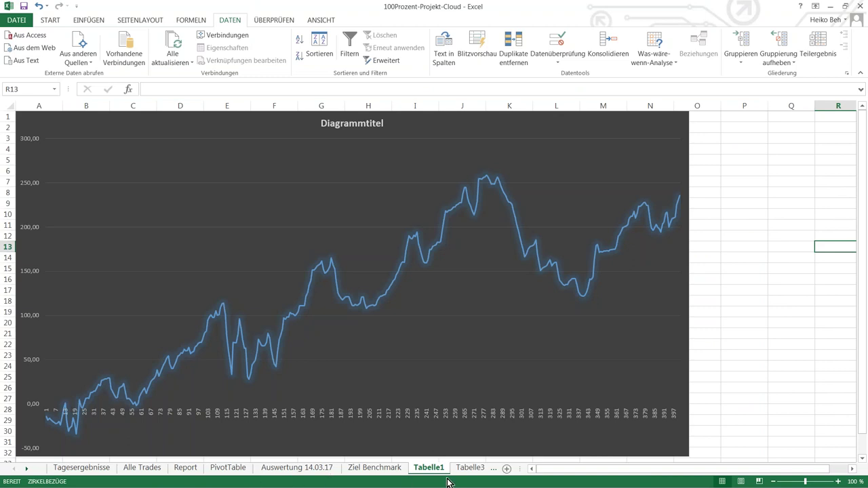
click(230, 468)
click(157, 204)
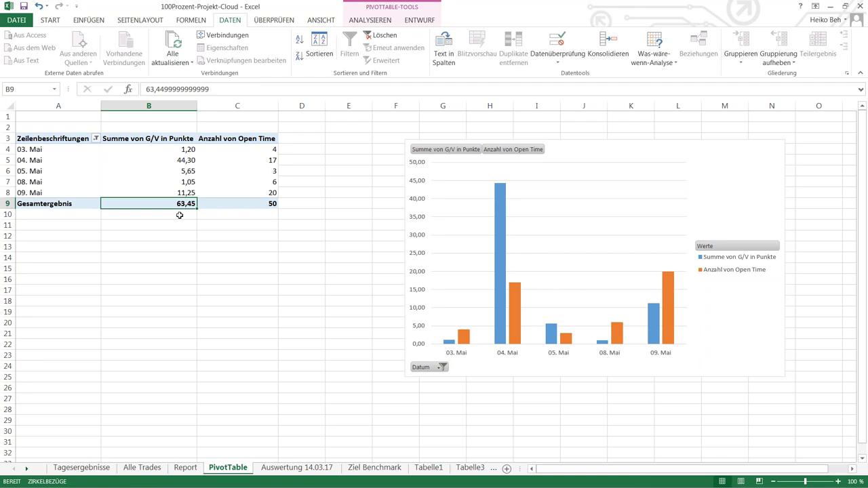
click(179, 194)
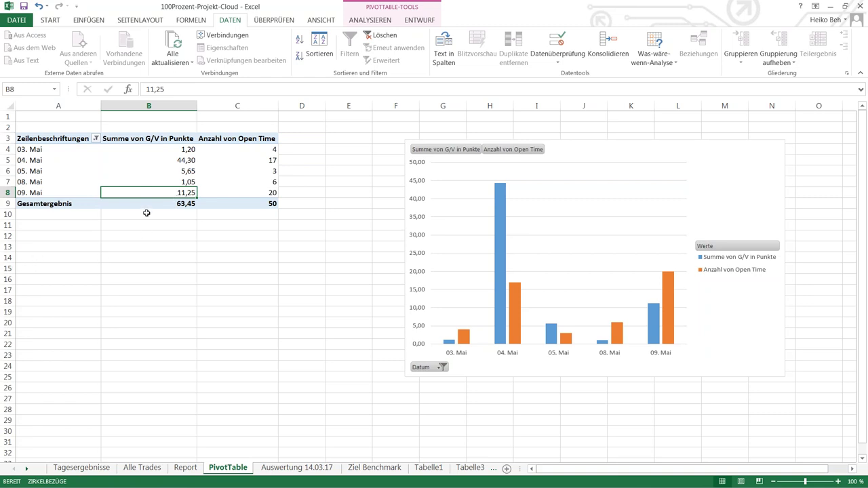
click(149, 207)
click(156, 192)
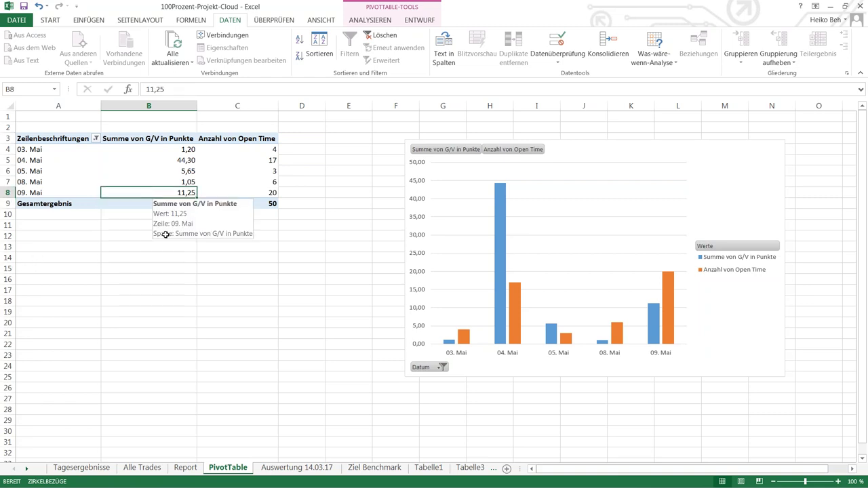
click(159, 206)
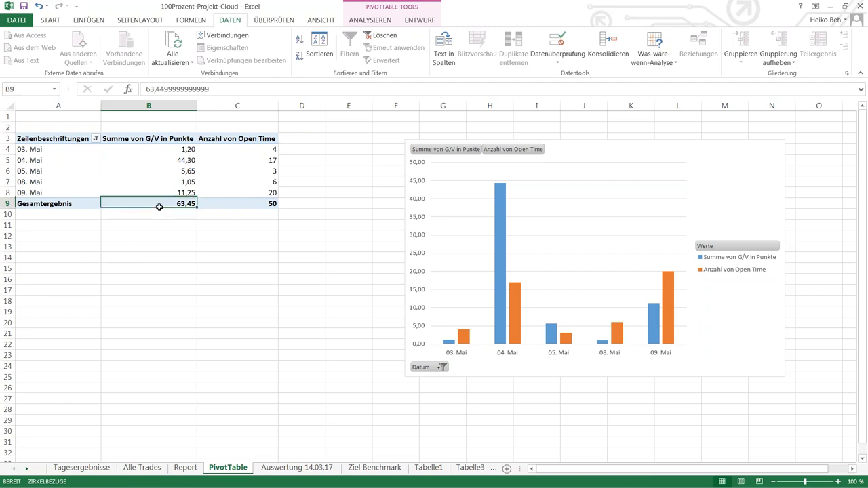
mouse_move(159, 206)
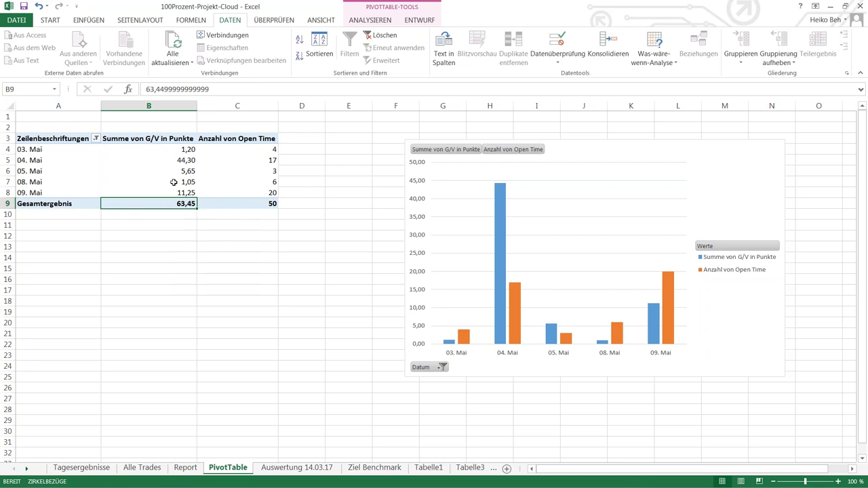
click(173, 183)
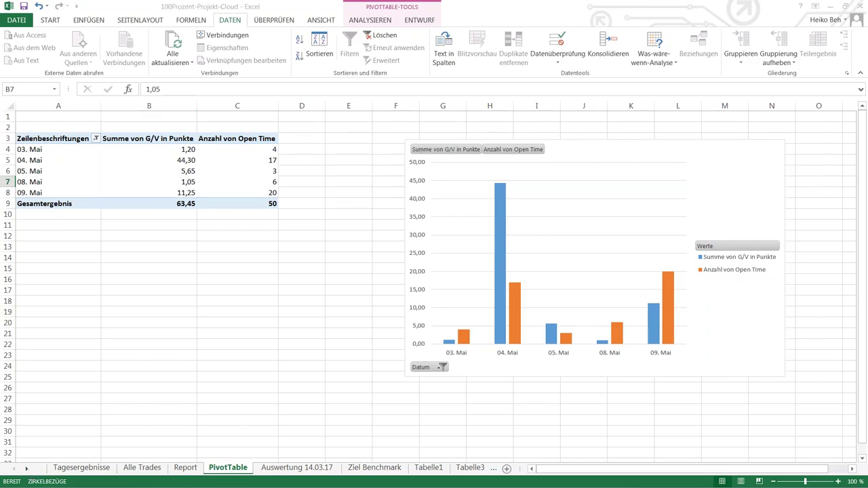
- Switch to Firefox, open the Highspeed Daytrader page on members.godmode-trader.de, and examine the enlarged chart of the Mo. 08.05.17 DAX Trading diary entry
key(alt+Tab)
click(310, 30)
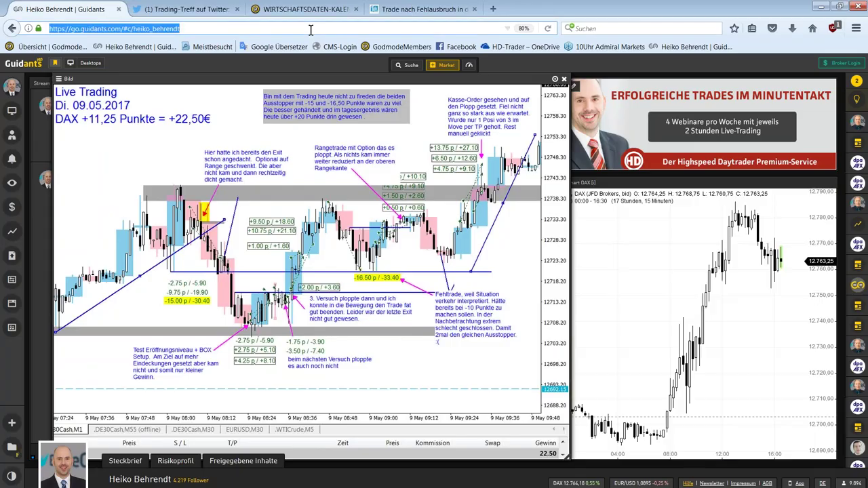
text(members.godmode-trader.de/)
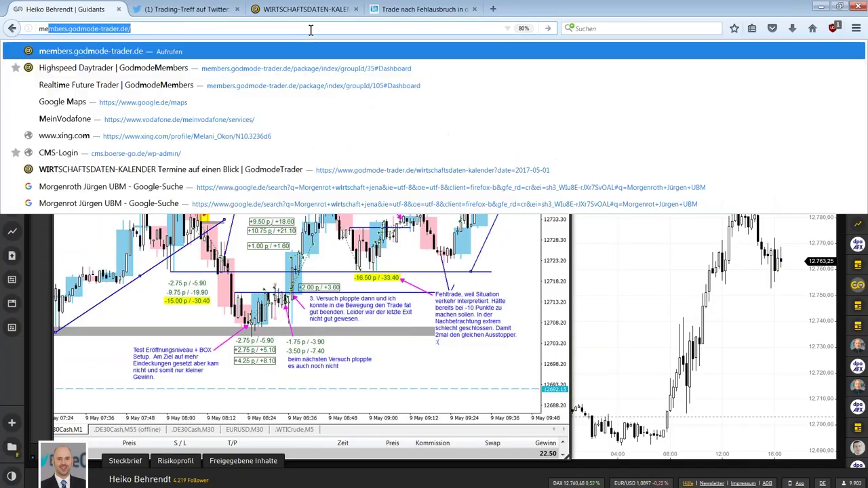
key(Return)
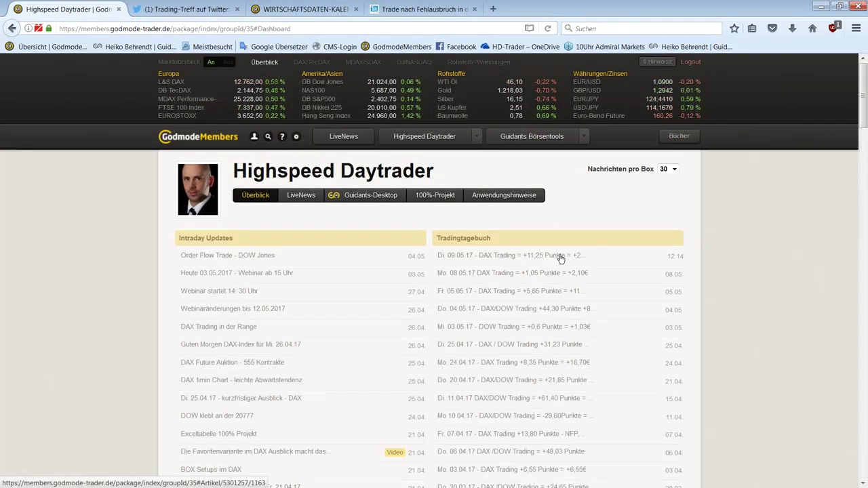
click(513, 272)
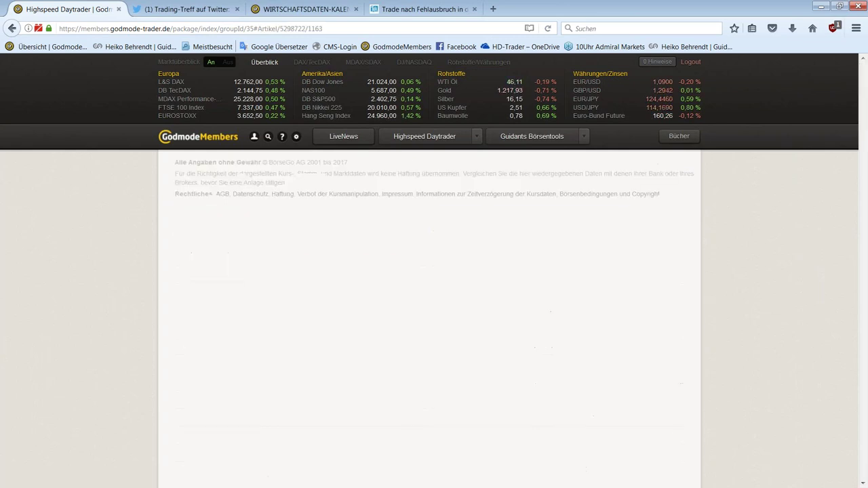
click(366, 339)
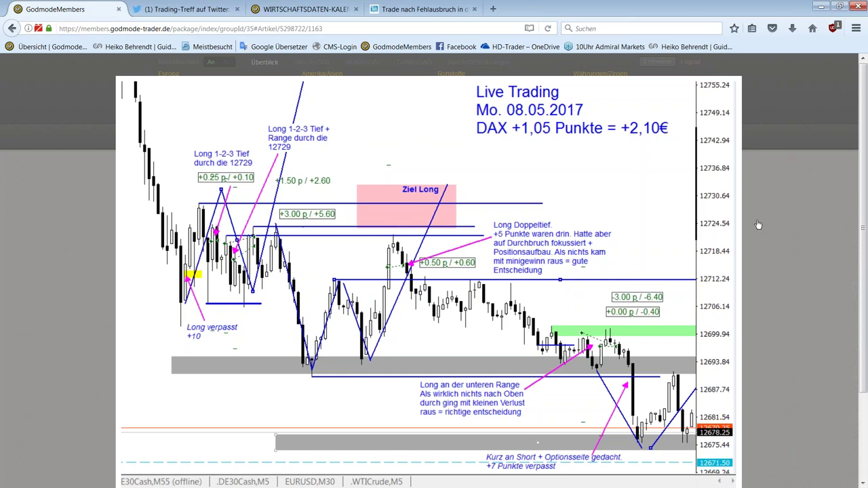
- Minimize the browser and examine the latest Differenz and Meine Bench values on Excel's Tagesergebnisse sheet
click(821, 6)
click(226, 314)
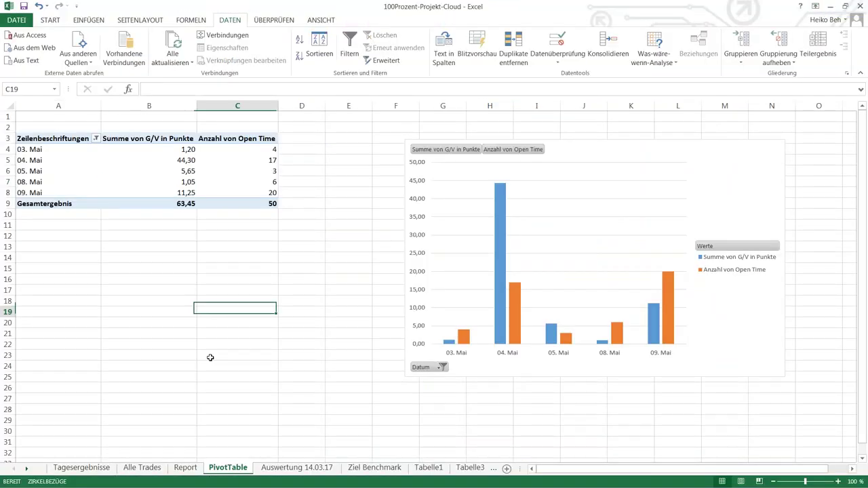
click(99, 473)
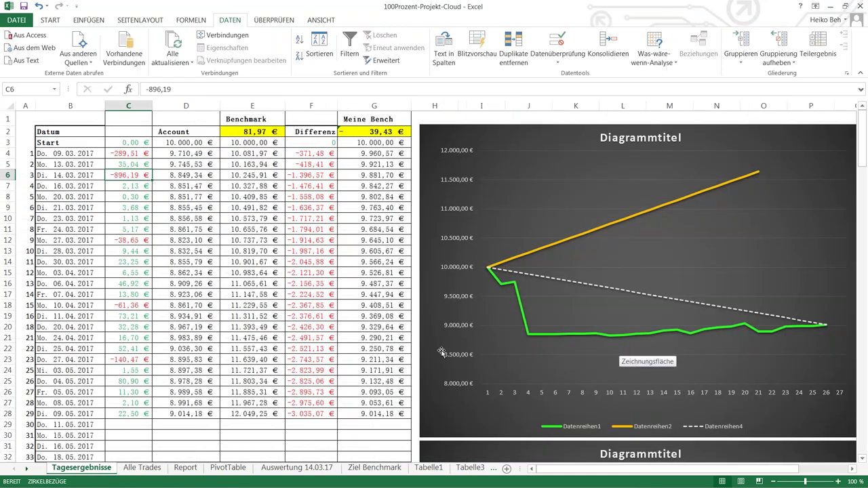
click(313, 426)
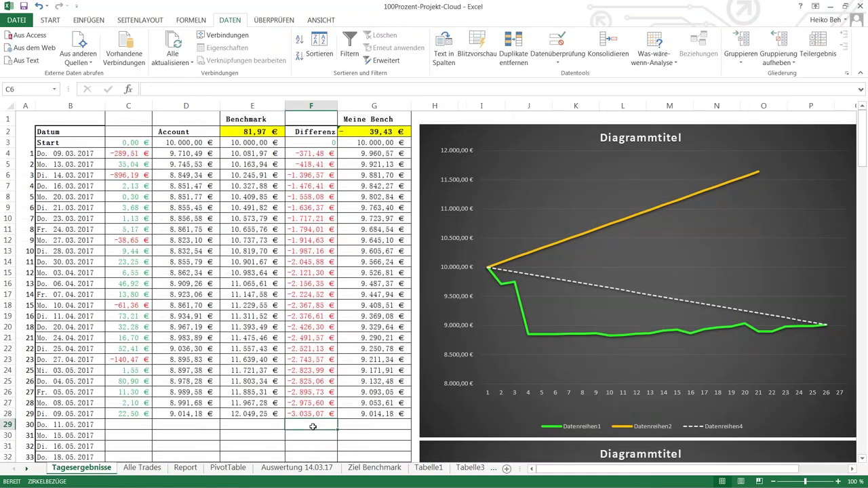
click(373, 414)
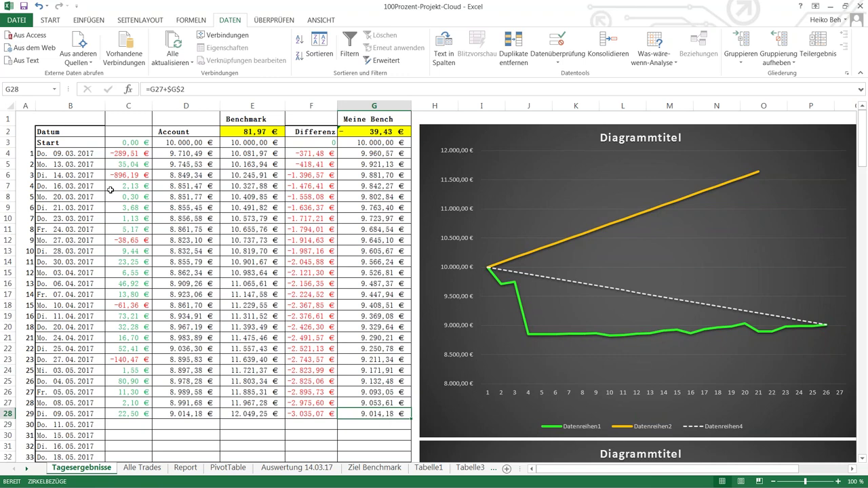
- Check the sum of the daily results from 16.03.2017 to 09.05.2017 and inspect the losing days of 27.03, 10.04 and 27.04
drag(112, 186, 124, 413)
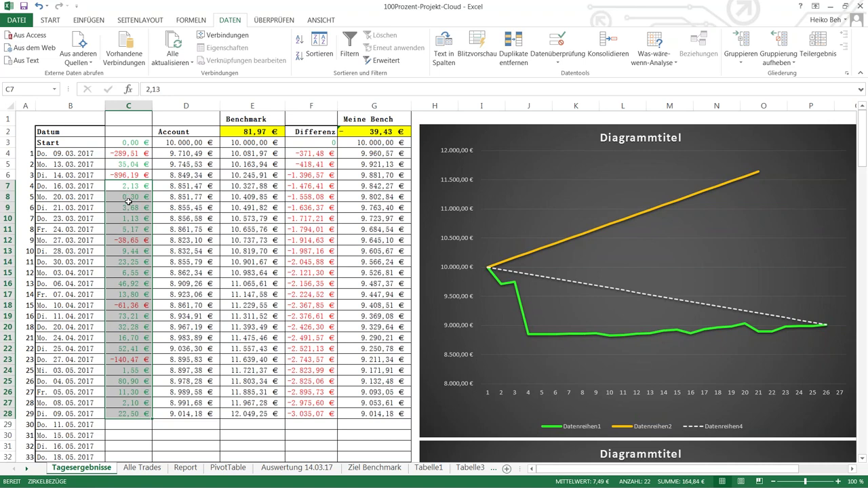
click(132, 241)
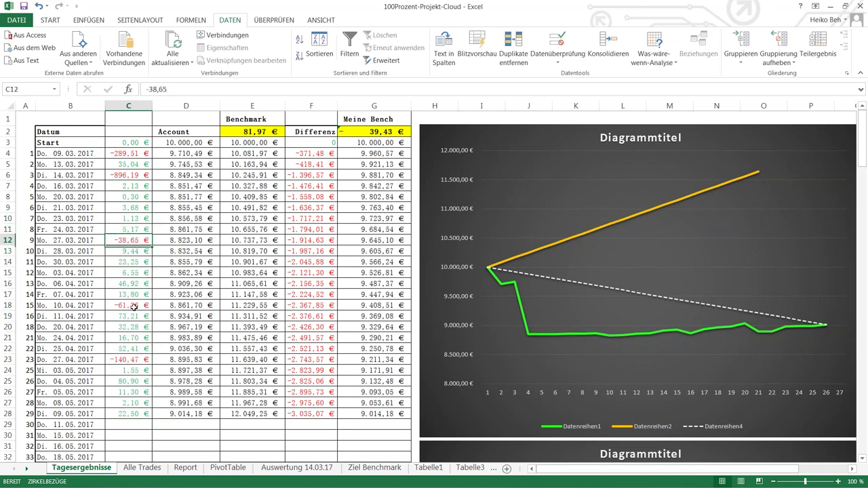
click(132, 363)
click(129, 305)
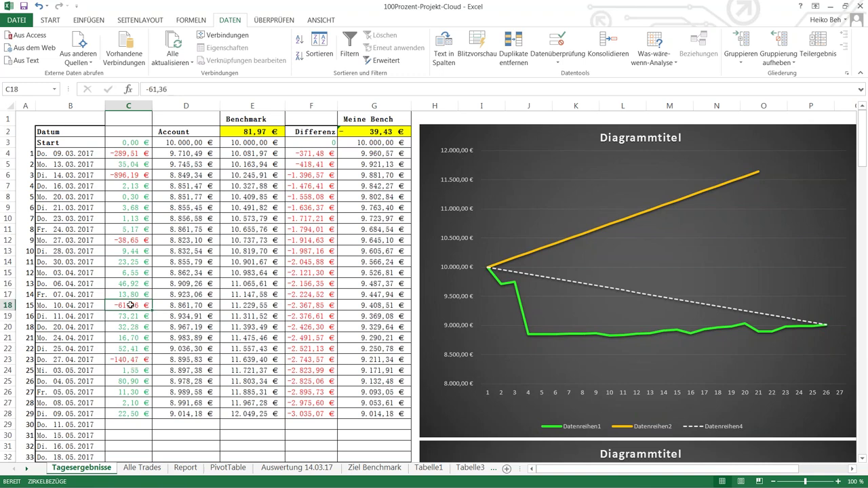
click(117, 381)
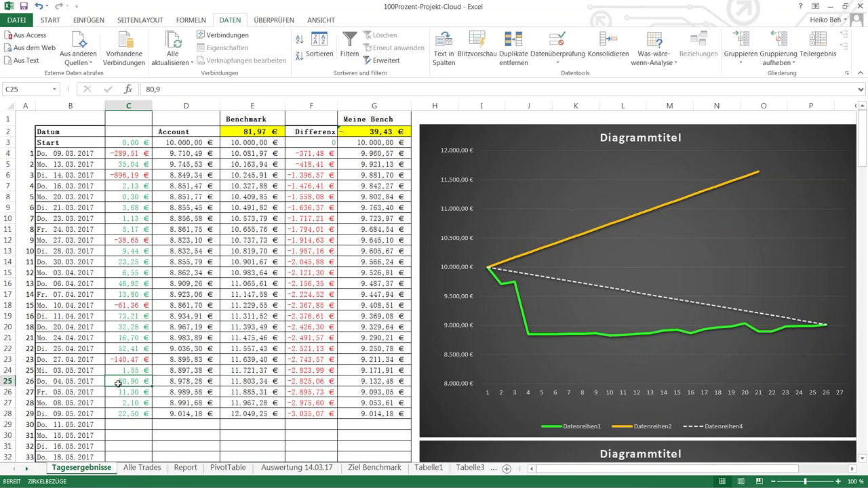
click(124, 362)
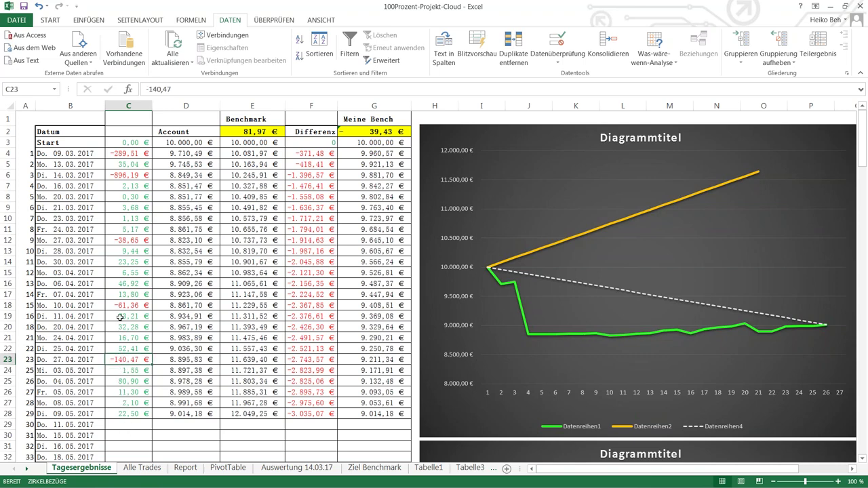
- Compare the large March losses with the small gains after them, and check the sum of all daily results through 09.05.2017
click(139, 150)
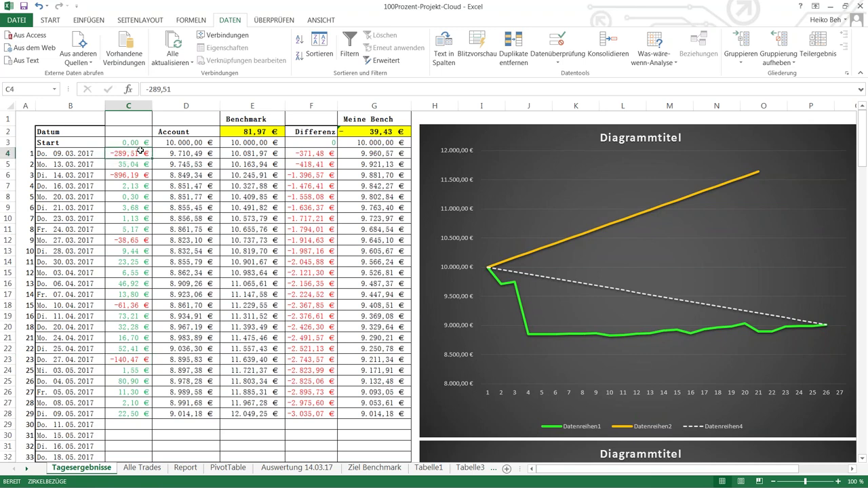
click(137, 178)
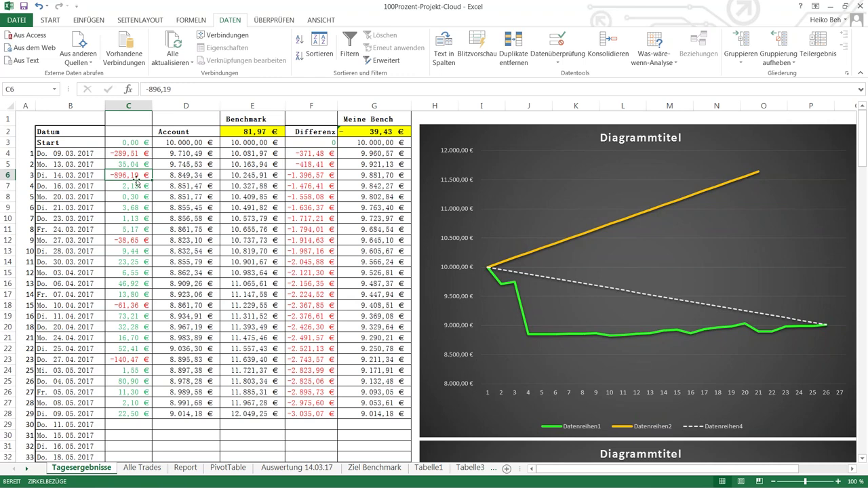
drag(137, 197, 137, 216)
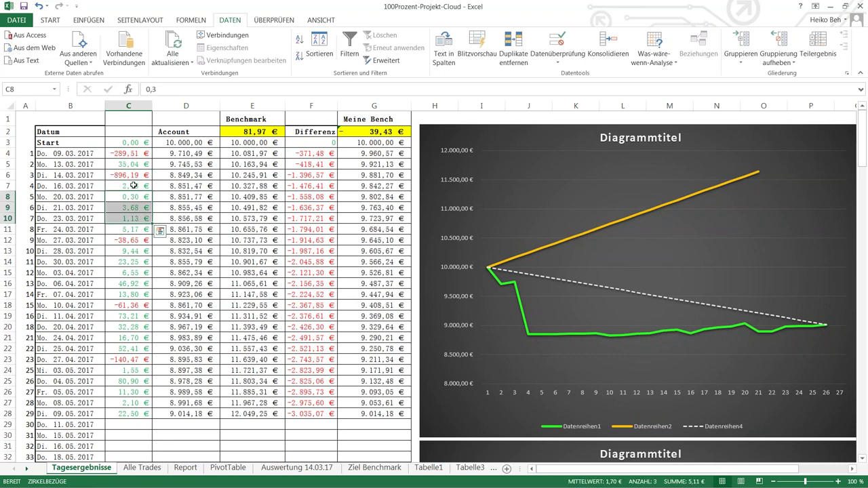
drag(133, 251, 135, 261)
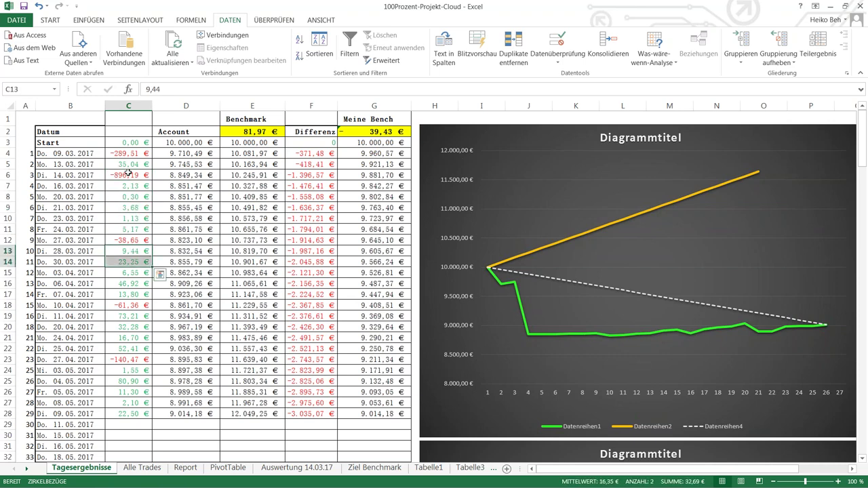
drag(124, 151, 126, 412)
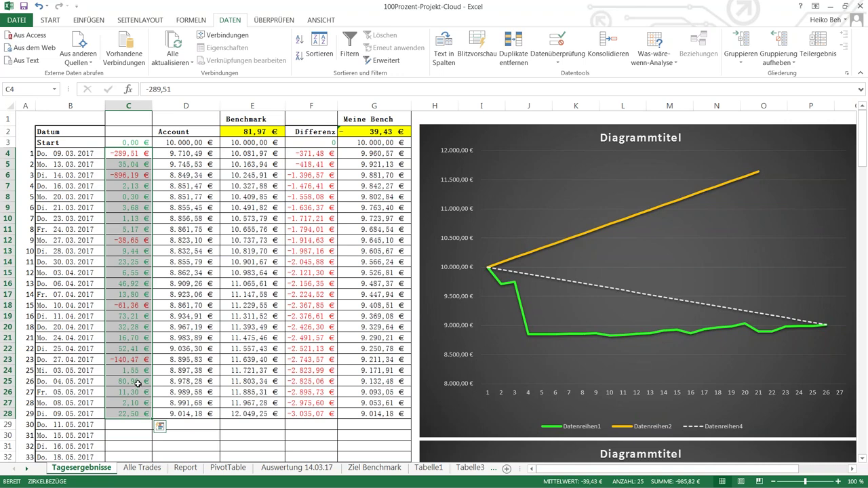
- Review individual losing days in the daily results column, the 09.05.2017 result, and the empty 11.05.2017 entry
click(121, 361)
click(126, 240)
click(126, 155)
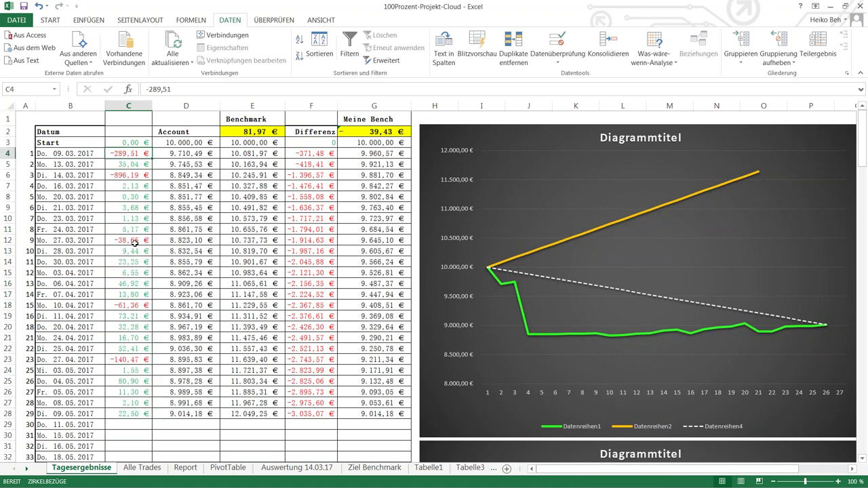
click(127, 423)
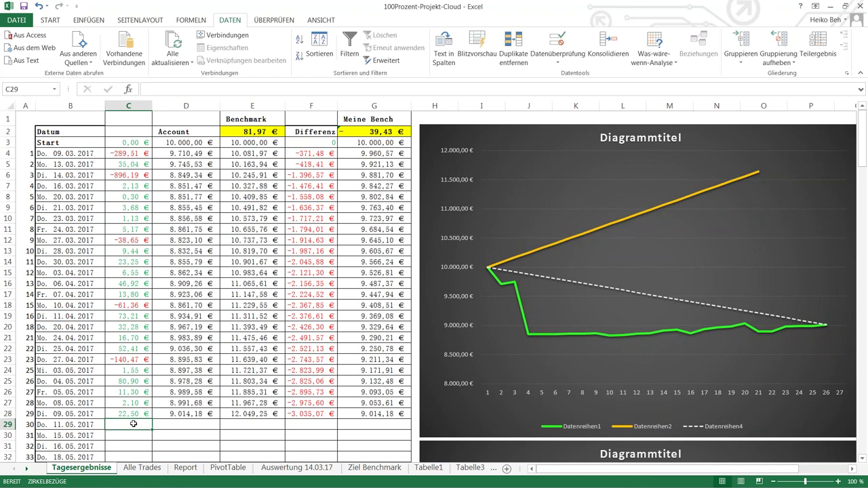
click(129, 414)
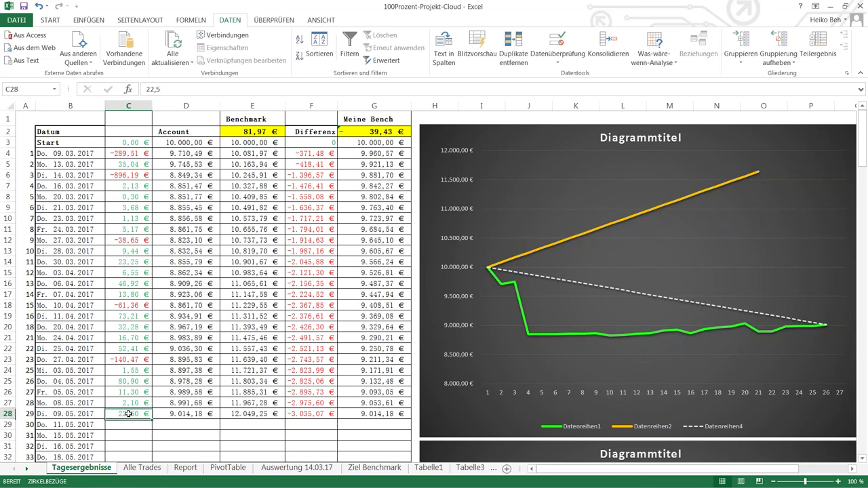
click(133, 422)
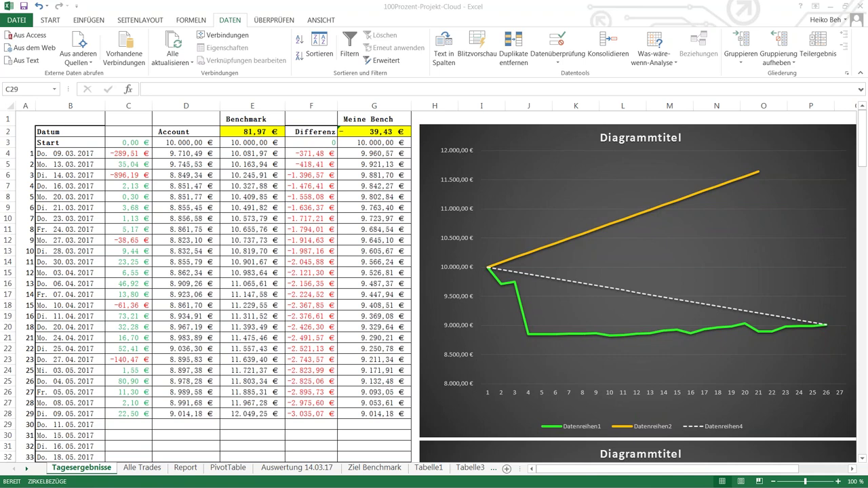
- Minimize Excel, close all open US30Cash positions from the M1 chart's Mini Terminal, and inspect the latest candles with the crosshair
click(832, 12)
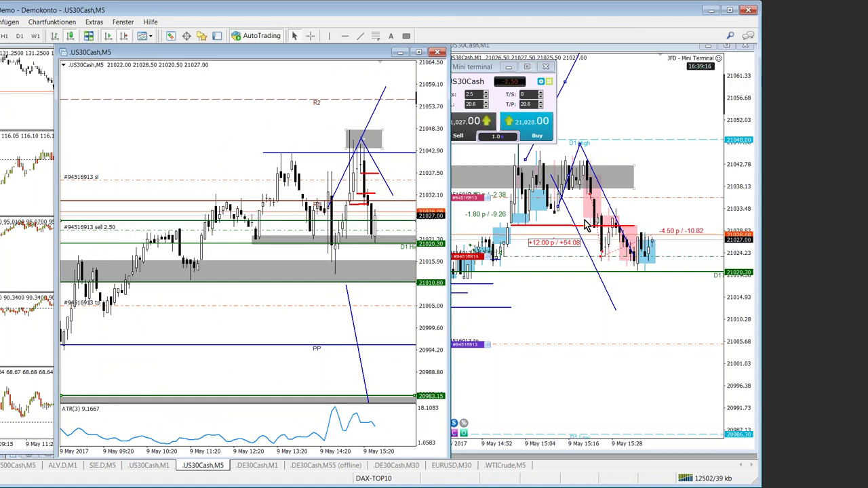
click(553, 249)
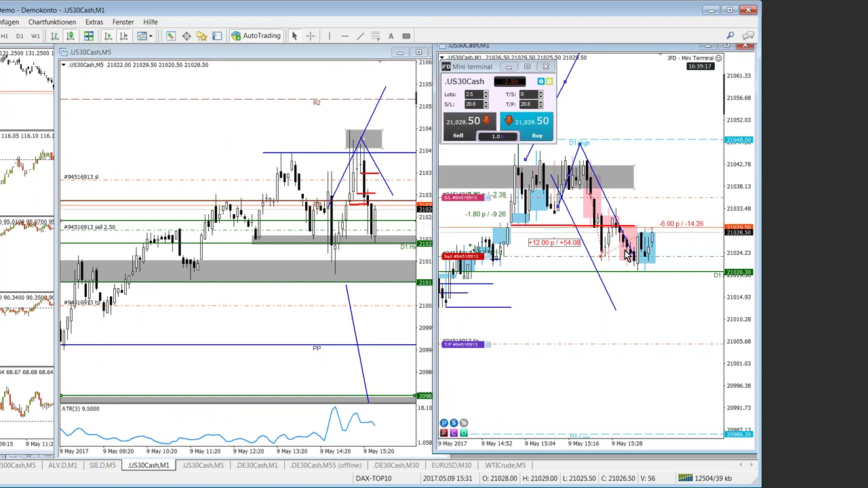
click(453, 95)
click(453, 95)
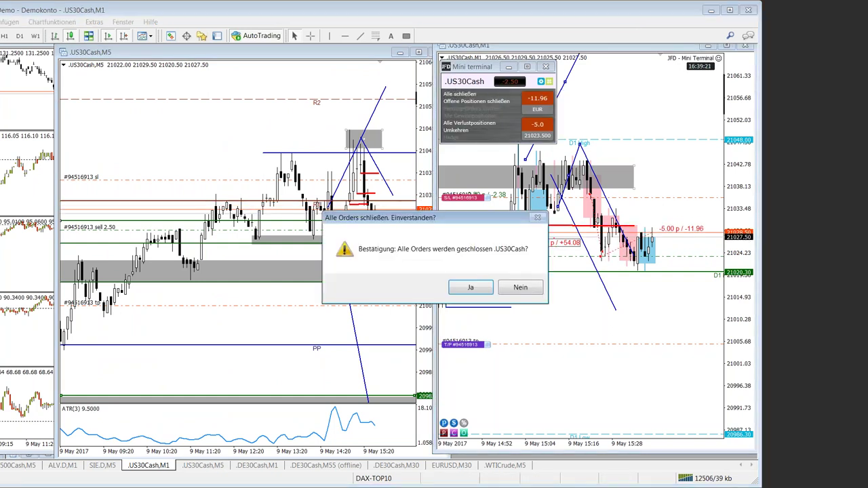
click(468, 289)
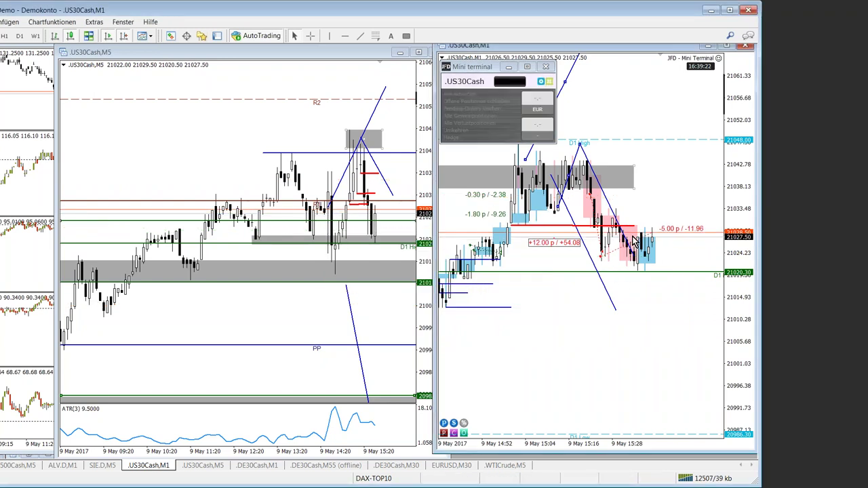
middle_click(647, 225)
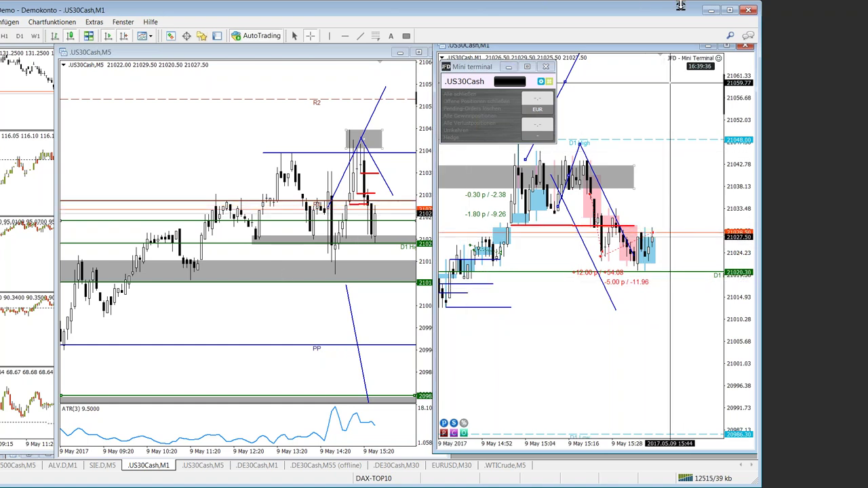
- Minimize MetaTrader, switch to the Windows Editor (Notepad) window, and delete all of its text
click(710, 10)
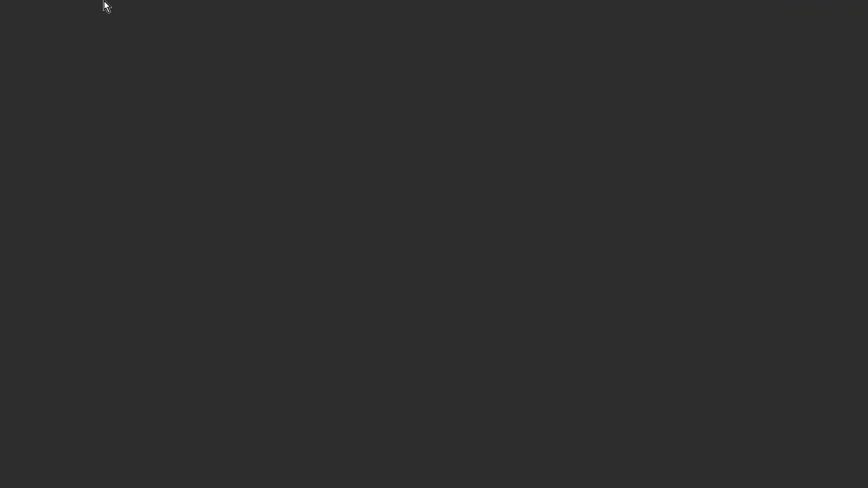
key(alt+Tab)
drag(699, 434, 462, 12)
key(Delete)
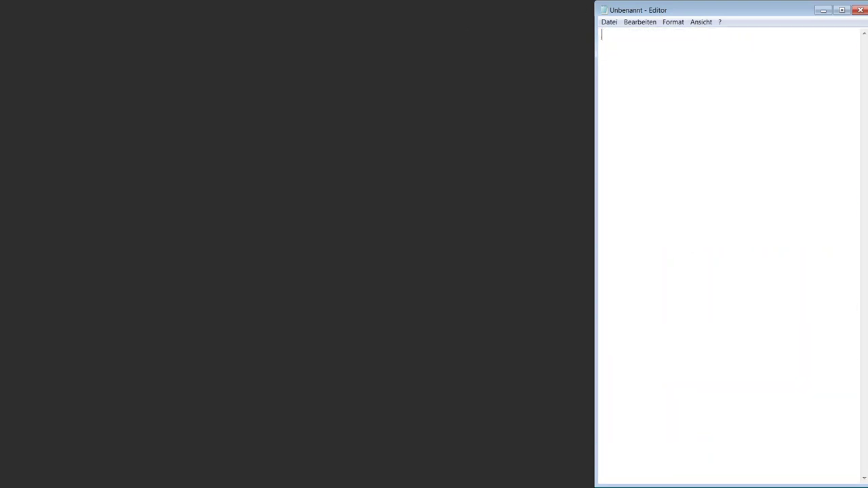
- Set the Editor's font size to 18, keeping Calibri Standard
click(701, 23)
click(676, 25)
click(673, 23)
click(674, 45)
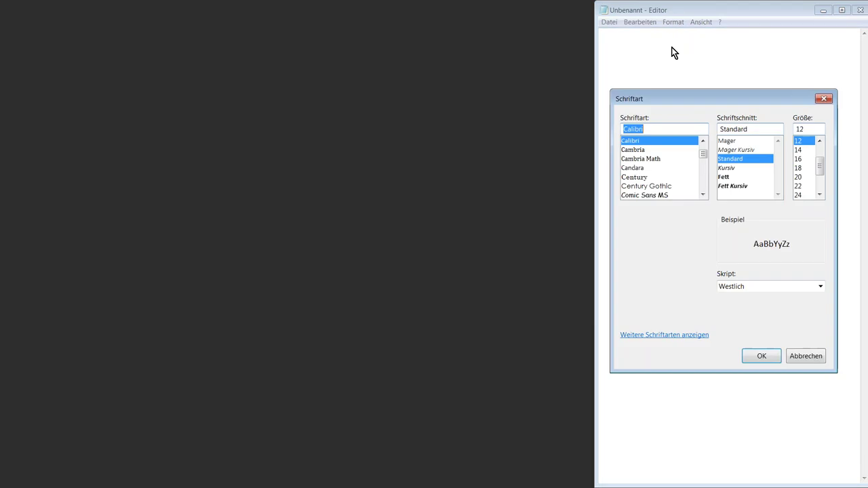
click(803, 168)
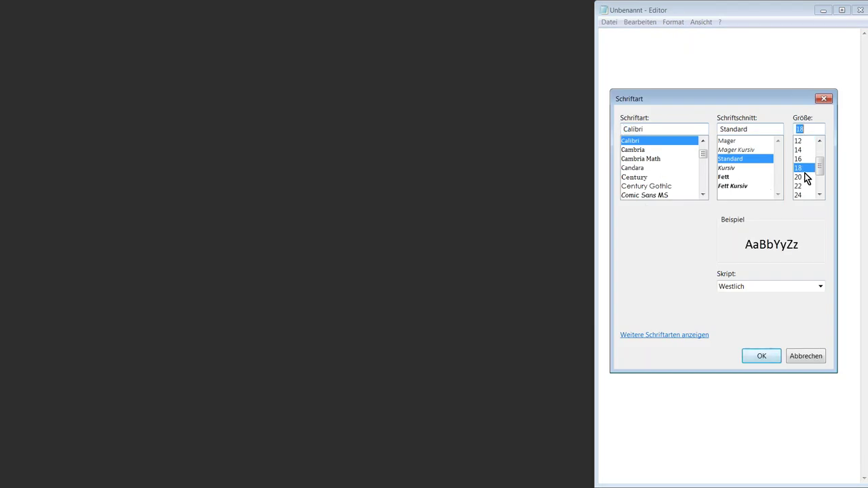
click(763, 356)
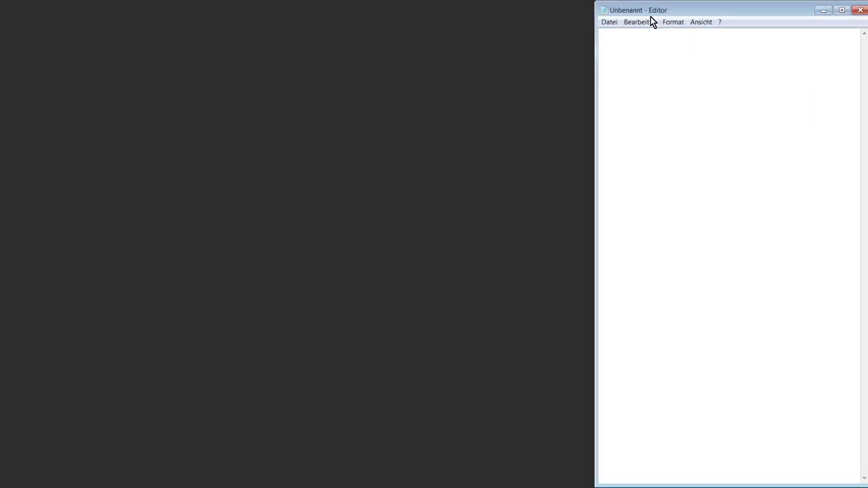
- Widen the empty Editor window, move it toward the middle of the screen, and shorten its height
drag(599, 4, 254, 2)
drag(488, 2, 415, 33)
drag(411, 86, 401, 413)
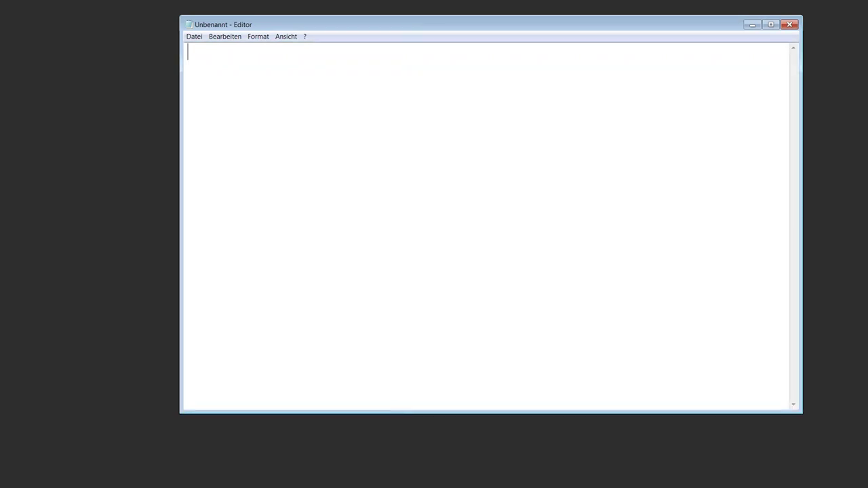